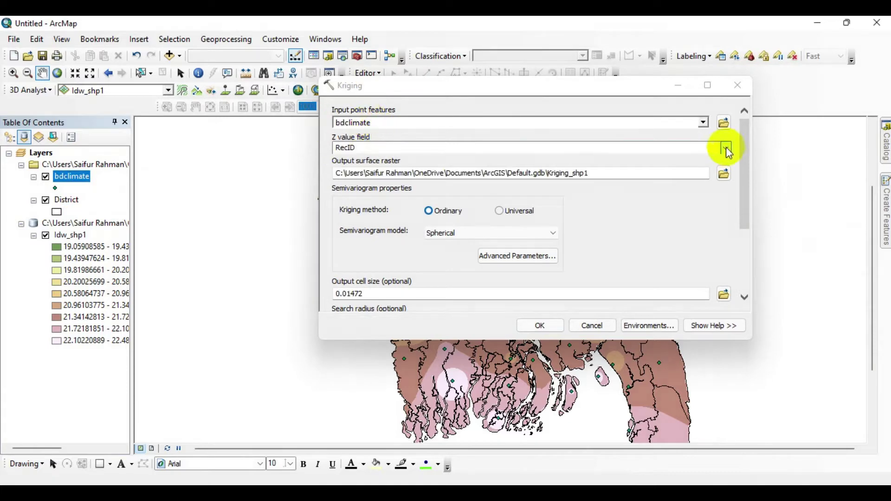
Set the Kriging Z value field to Ave_Tmin and choose the processing extent in the tool's environment settings
{"action": "left_click", "coordinate": [726, 148]}
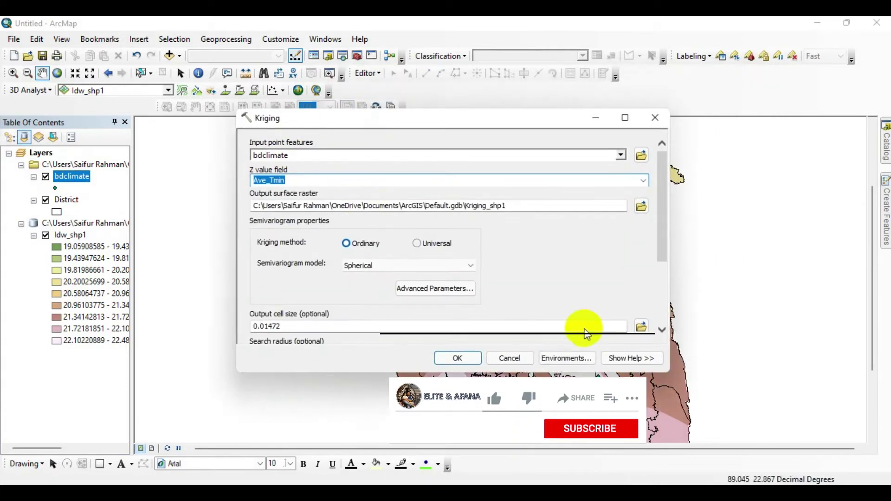
{"action": "left_click", "coordinate": [567, 357]}
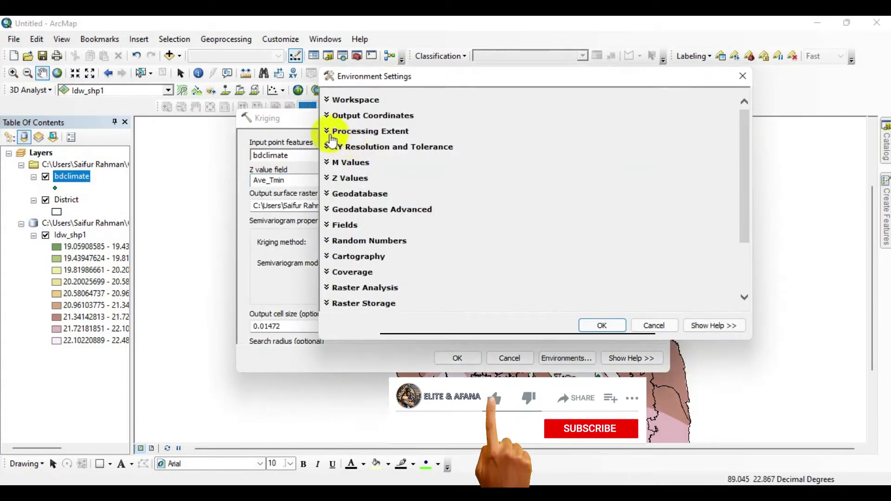
{"action": "left_click", "coordinate": [334, 131]}
{"action": "left_click", "coordinate": [378, 156]}
{"action": "left_click", "coordinate": [359, 222]}
Set the raster analysis mask to the District layer in the Kriging environment settings
{"action": "scroll", "coordinate": [463, 260], "scroll_direction": "down", "scroll_amount": 5}
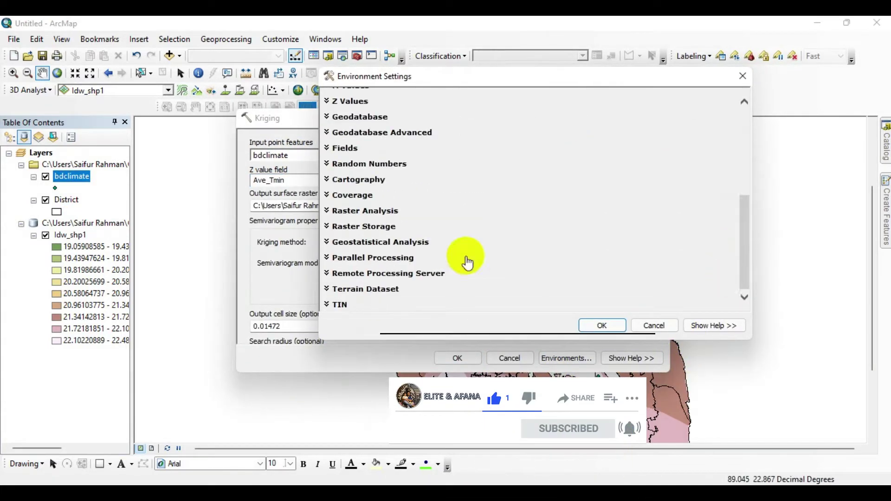
{"action": "left_click", "coordinate": [399, 211]}
{"action": "scroll", "coordinate": [744, 235], "scroll_direction": "down", "scroll_amount": 2}
{"action": "left_click", "coordinate": [459, 208]}
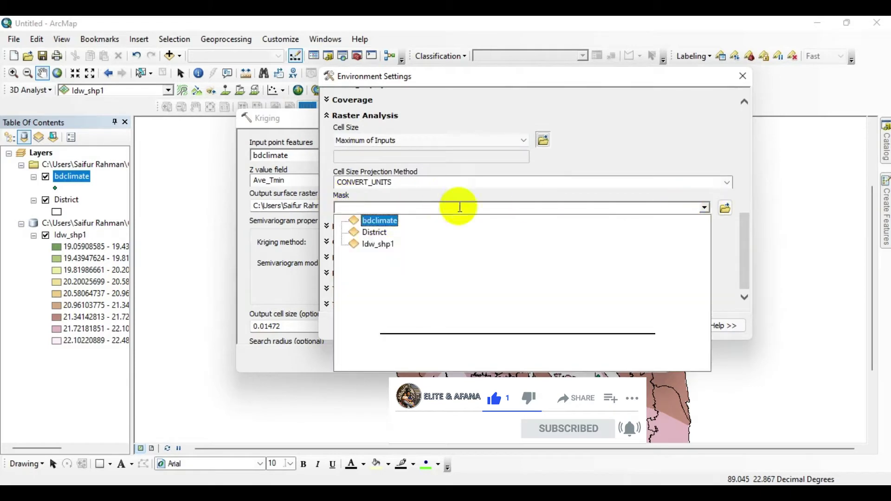
{"action": "left_click", "coordinate": [374, 232]}
Accept the environment settings, run Kriging on the bdclimate points, and hide the existing IDW raster layer
{"action": "left_click_drag", "start_coordinate": [394, 78], "coordinate": [416, 52]}
{"action": "left_click", "coordinate": [620, 301]}
{"action": "scroll", "coordinate": [668, 229], "scroll_direction": "down", "scroll_amount": 3}
{"action": "left_click", "coordinate": [467, 363]}
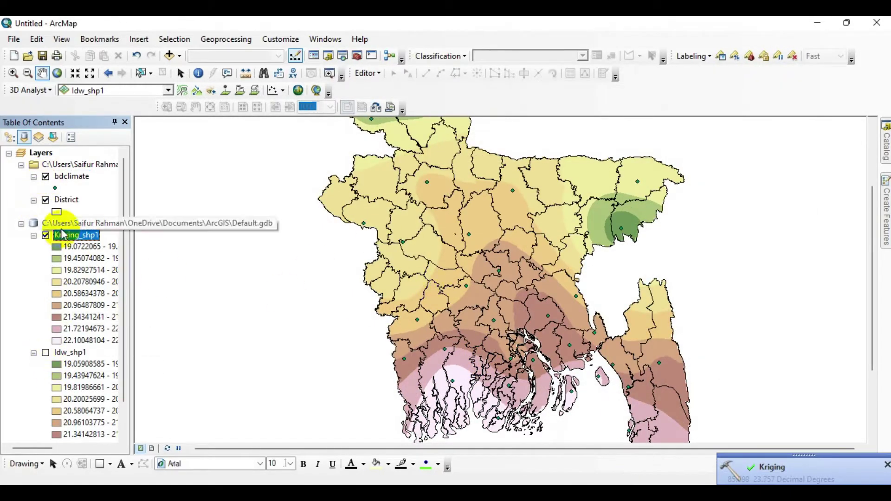
{"action": "left_click", "coordinate": [45, 352]}
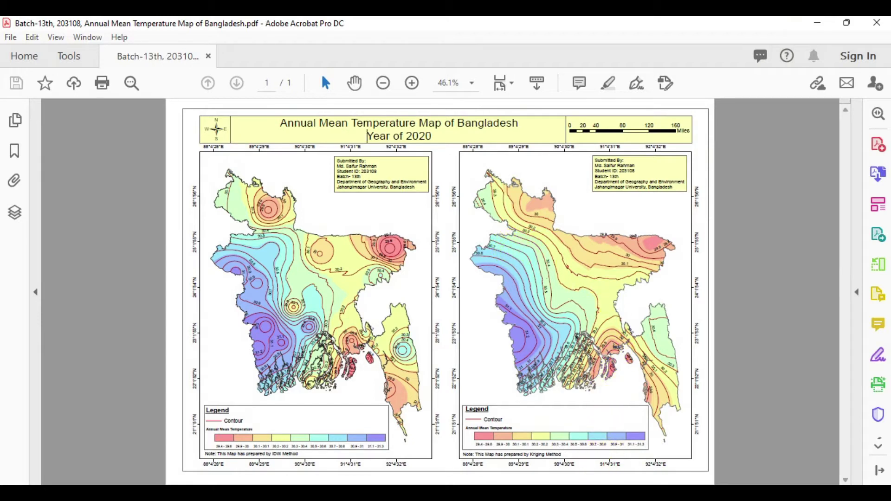
Switch from the PDF map to ArcMap and add a folder connection to the Climate data folder on the desktop
{"action": "mouse_move", "coordinate": [605, 493]}
{"action": "left_click", "coordinate": [605, 446]}
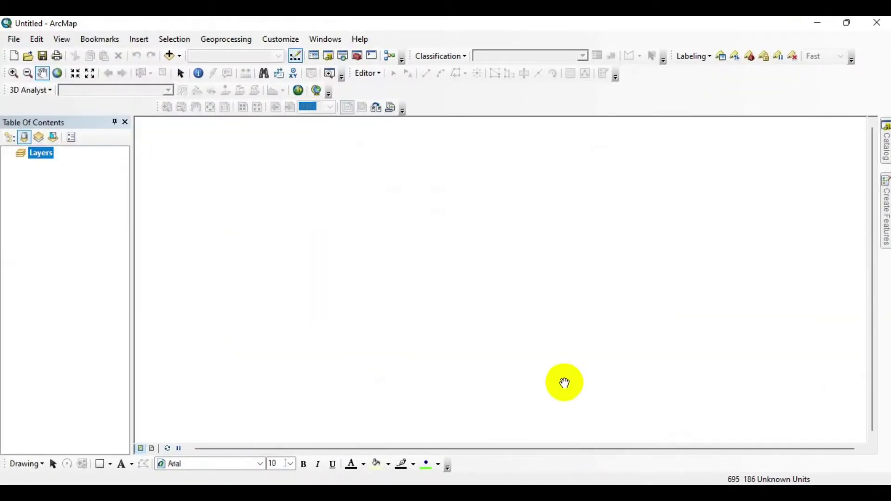
{"action": "left_click", "coordinate": [886, 141]}
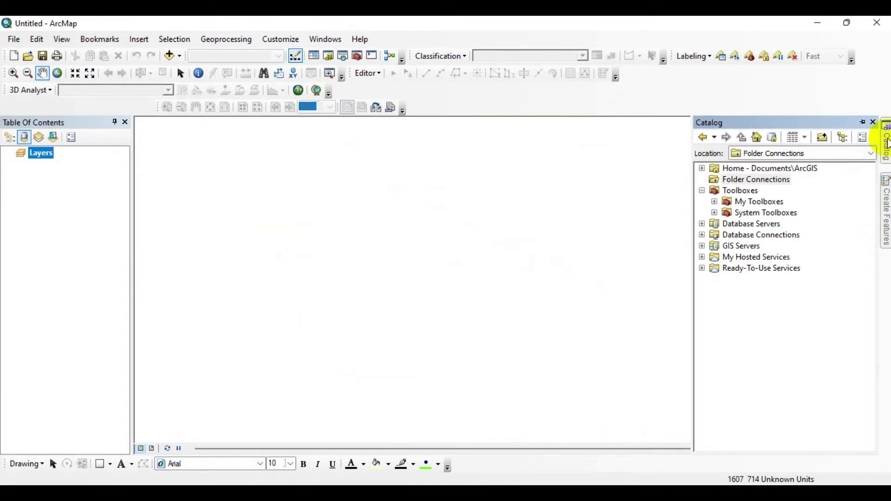
{"action": "left_click", "coordinate": [742, 185]}
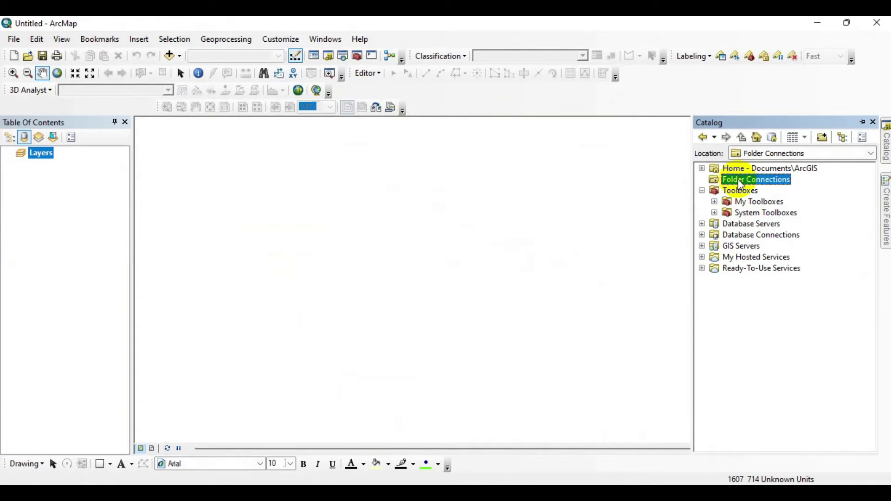
{"action": "right_click", "coordinate": [741, 186]}
{"action": "left_click", "coordinate": [761, 190]}
{"action": "left_click", "coordinate": [381, 208]}
{"action": "scroll", "coordinate": [425, 257], "scroll_direction": "down", "scroll_amount": 2}
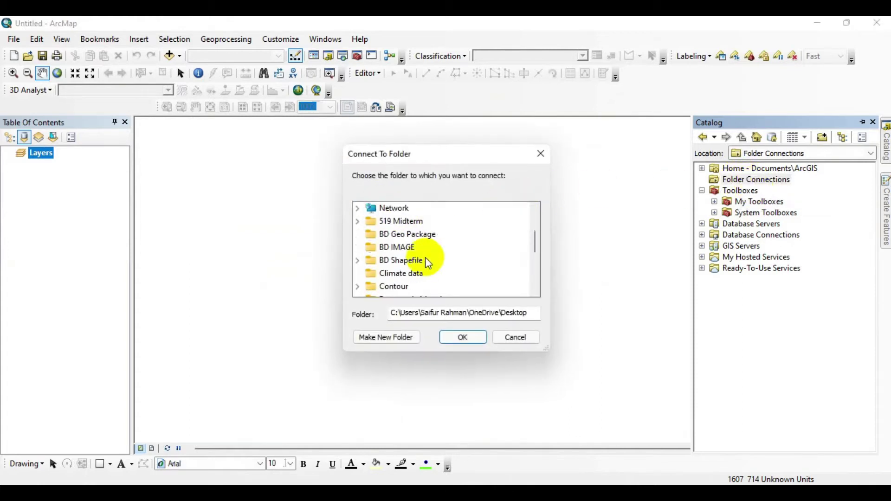
{"action": "left_click", "coordinate": [402, 274]}
{"action": "left_click", "coordinate": [464, 338]}
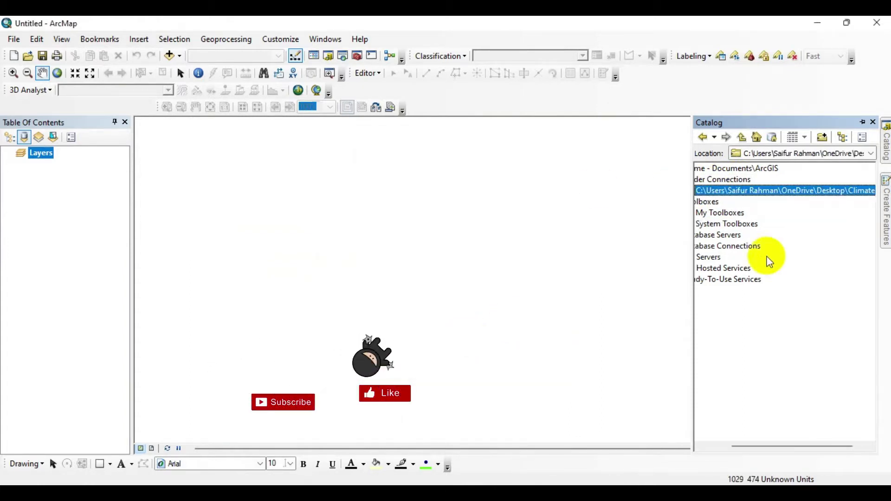
Add bdclimate.shp and District.shp from the connected folder to the map, dismissing the spatial reference warnings
{"action": "left_click", "coordinate": [714, 191]}
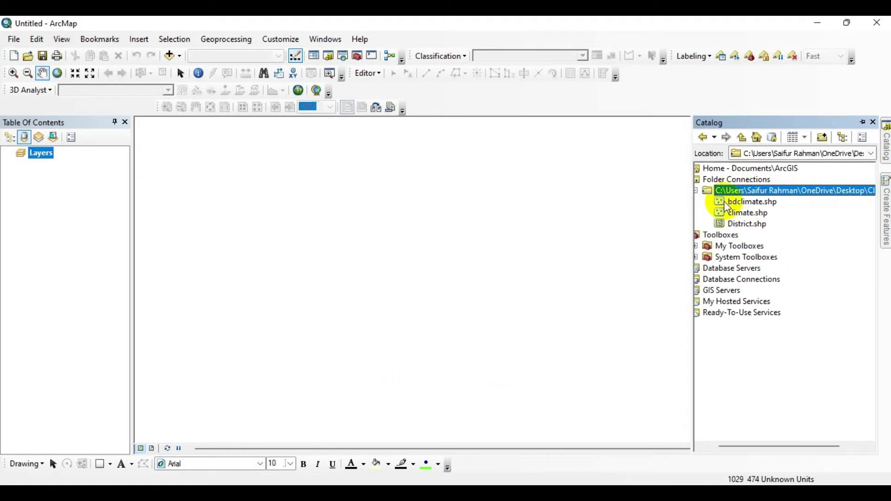
{"action": "left_click_drag", "start_coordinate": [727, 206], "coordinate": [74, 226]}
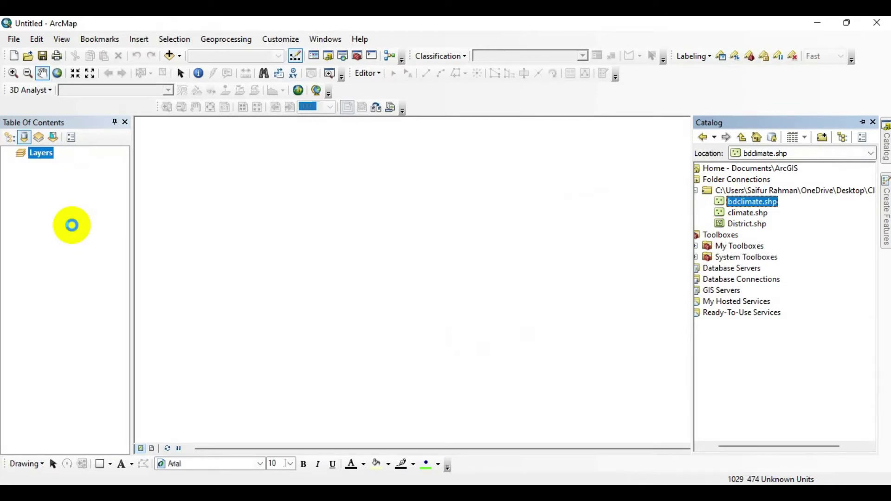
{"action": "left_click", "coordinate": [542, 316]}
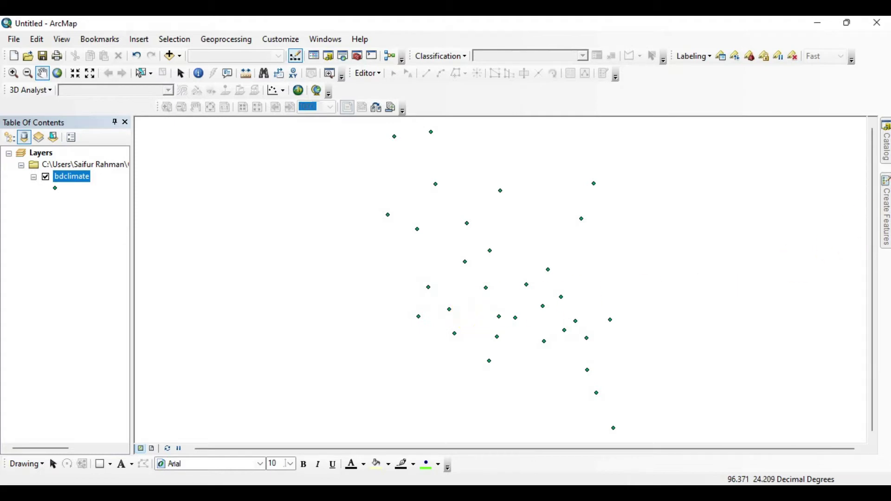
{"action": "left_click", "coordinate": [887, 155]}
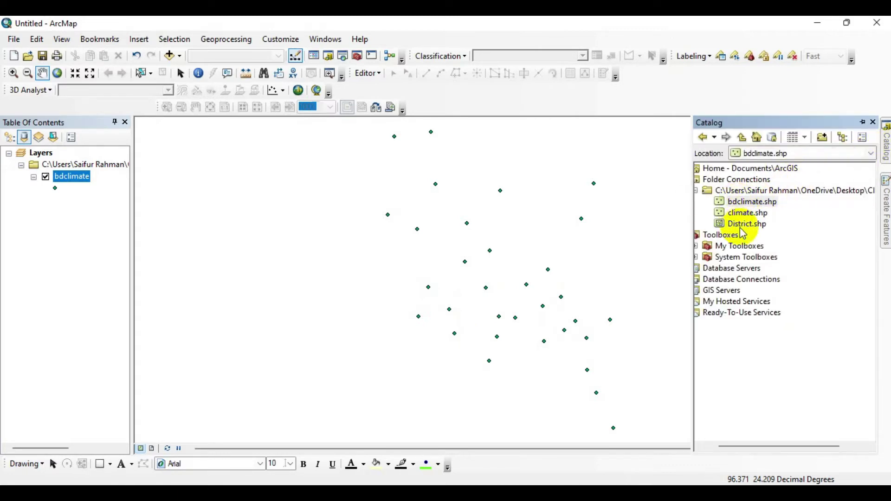
{"action": "left_click_drag", "start_coordinate": [746, 230], "coordinate": [83, 267]}
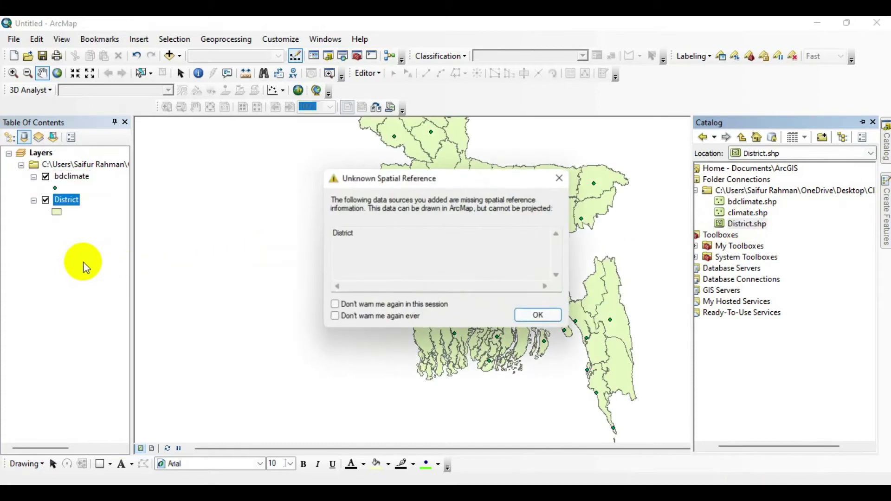
{"action": "left_click", "coordinate": [523, 318]}
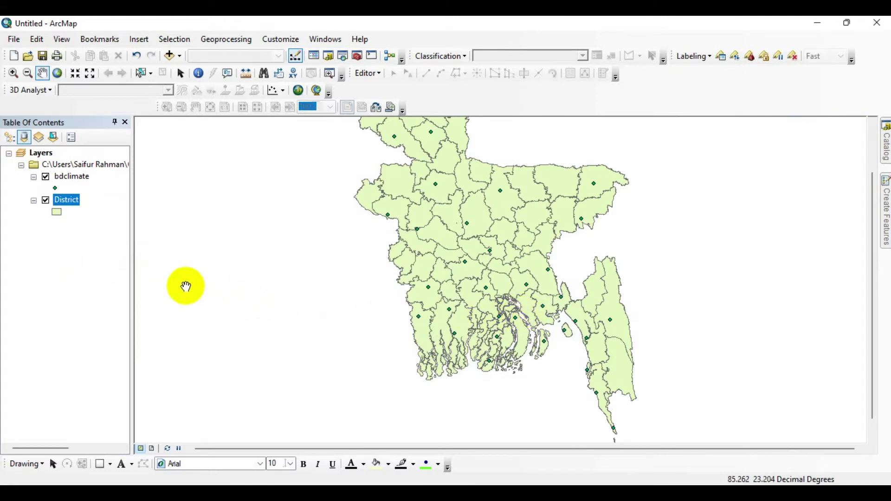
Open the attribute table of the bdclimate layer and go to its last fields
{"action": "right_click", "coordinate": [73, 175]}
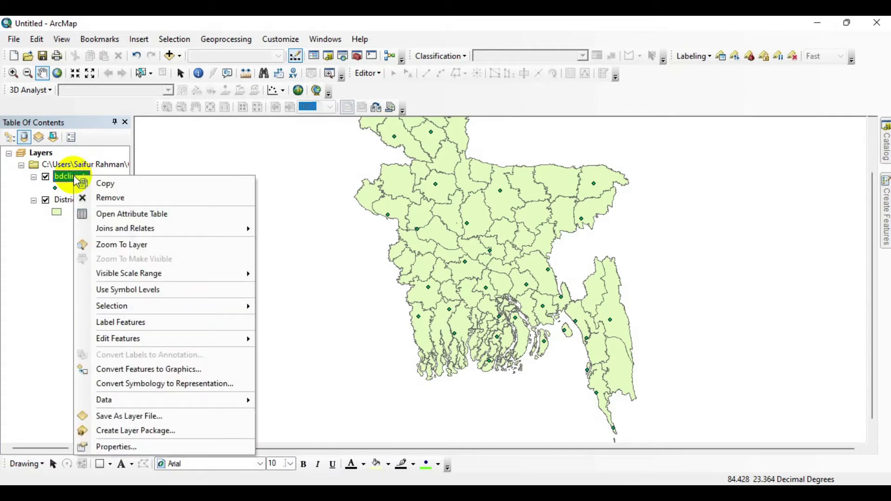
{"action": "left_click", "coordinate": [121, 215]}
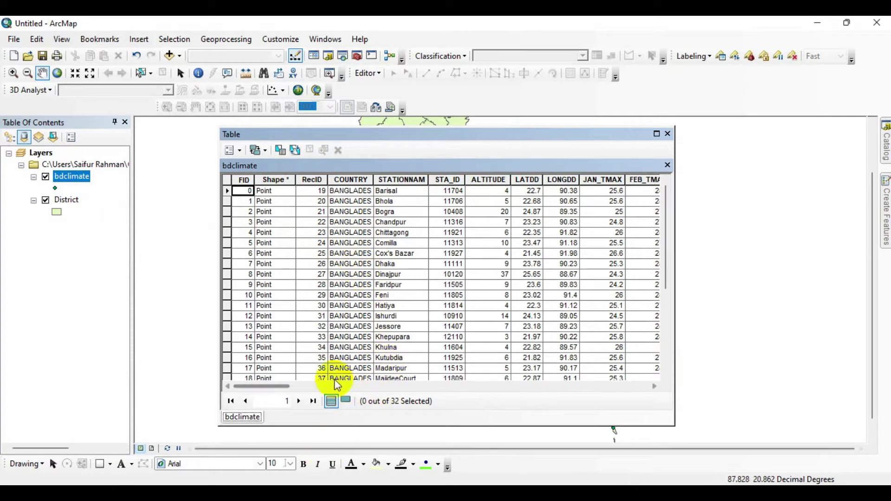
{"action": "mouse_move", "coordinate": [263, 386]}
{"action": "left_mouse_down"}
{"action": "mouse_move", "coordinate": [357, 374]}
{"action": "mouse_move", "coordinate": [641, 369]}
{"action": "left_mouse_up"}
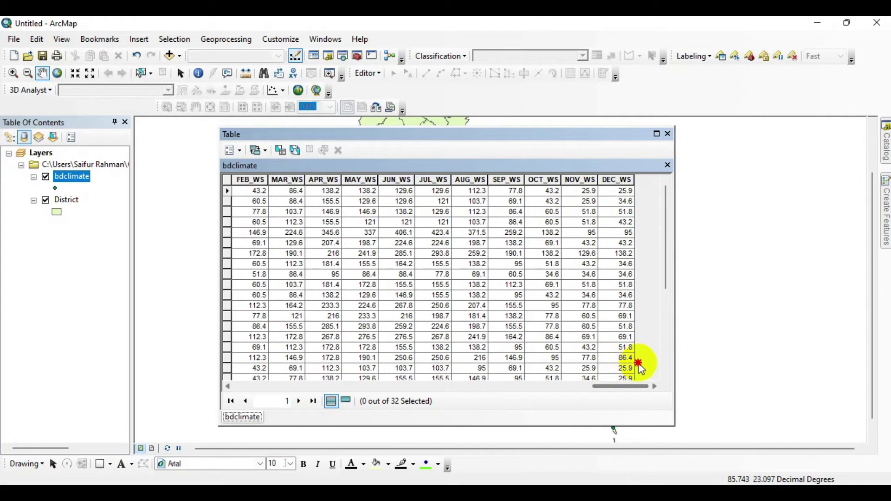
Add a field named Ave_Tmin of type Double to the bdclimate table
{"action": "left_click", "coordinate": [243, 152]}
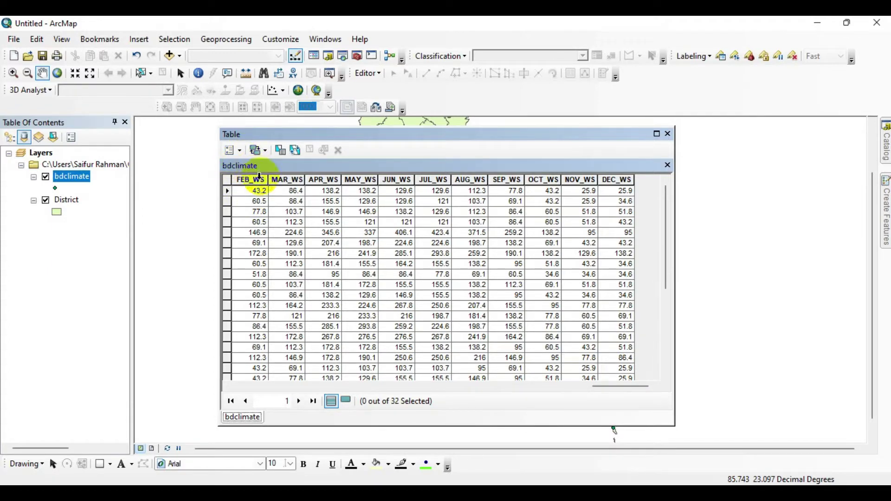
{"action": "left_click", "coordinate": [242, 150]}
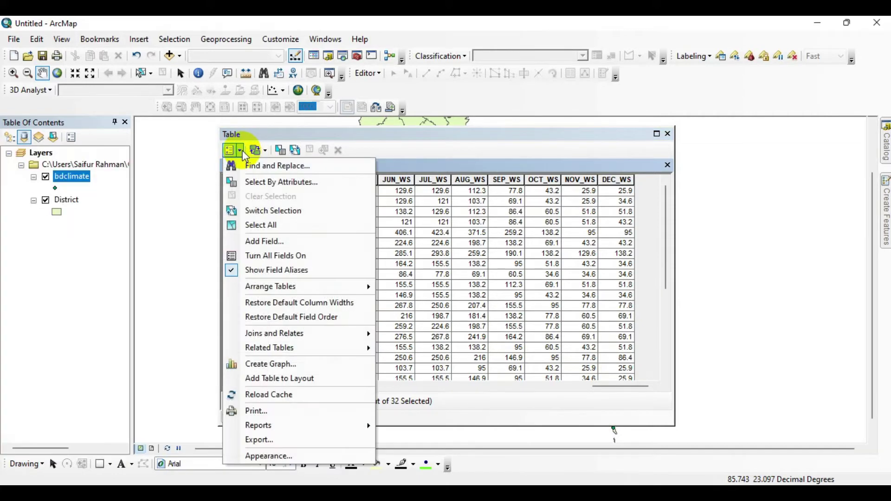
{"action": "left_click", "coordinate": [268, 241]}
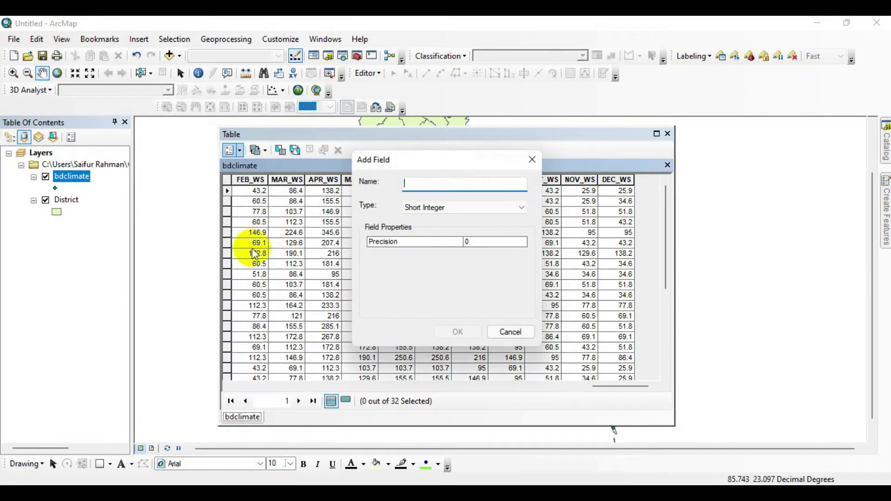
{"action": "left_click", "coordinate": [419, 209]}
{"action": "left_click", "coordinate": [428, 245]}
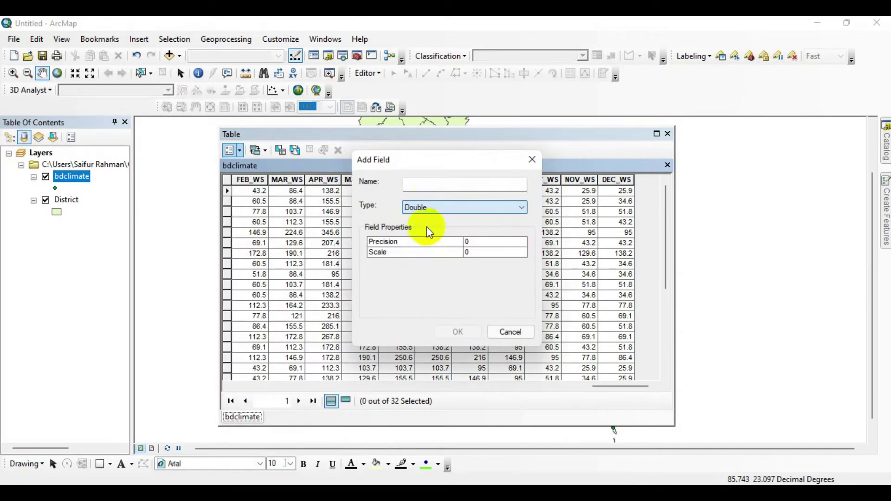
{"action": "left_click", "coordinate": [435, 185]}
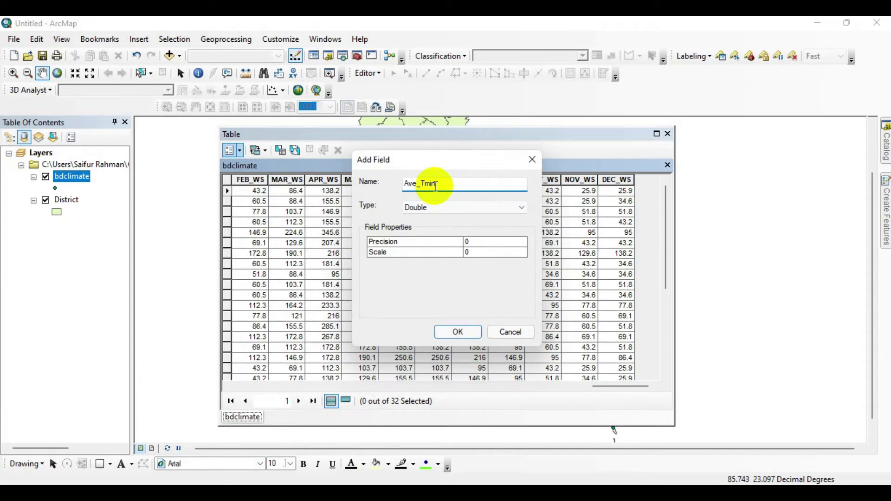
{"action": "type", "text": "Ave_Tmin"}
{"action": "left_click", "coordinate": [457, 330]}
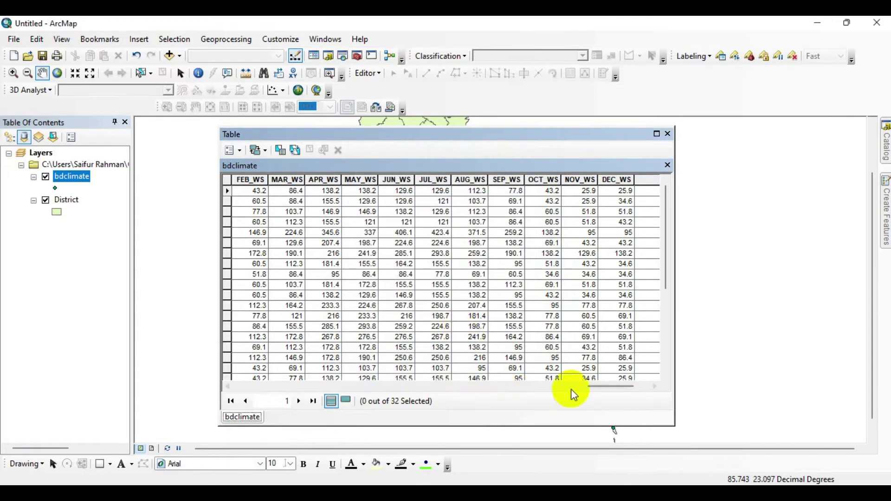
Open the Field Calculator for the Ave_Tmin field, ready to enter an expression
{"action": "left_click_drag", "start_coordinate": [615, 390], "coordinate": [645, 385]}
{"action": "left_click", "coordinate": [588, 179]}
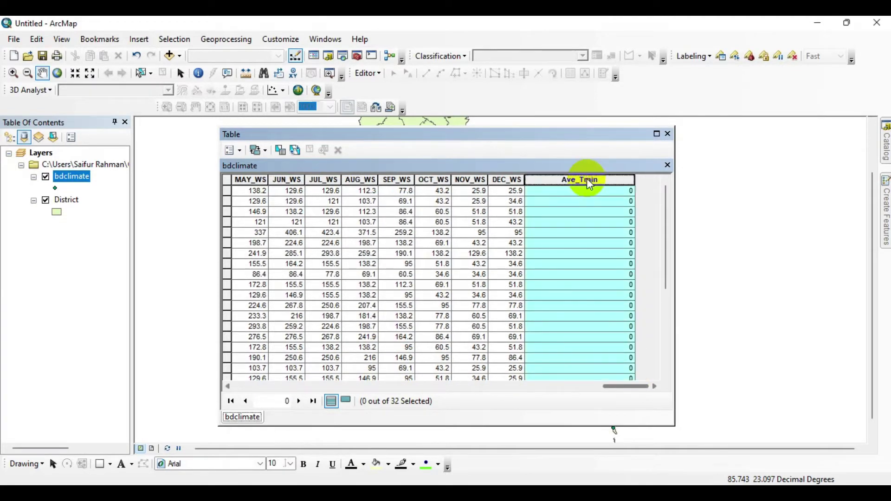
{"action": "right_click", "coordinate": [591, 179]}
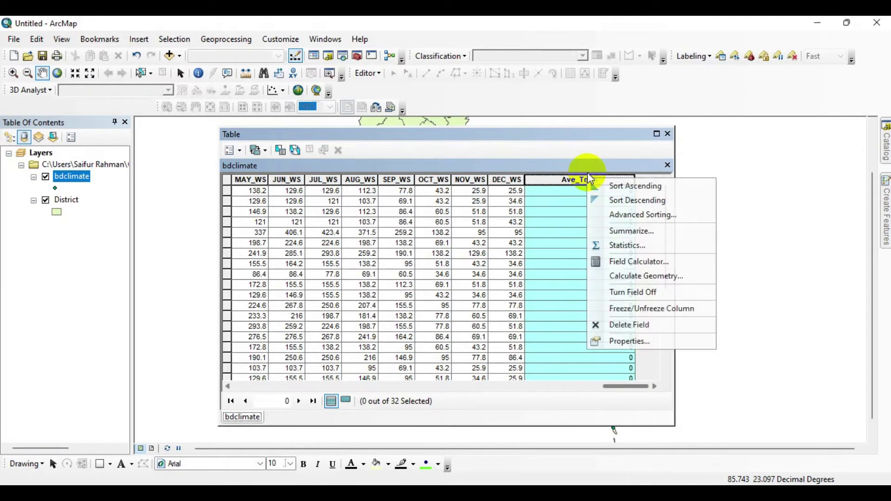
{"action": "left_click", "coordinate": [631, 263]}
{"action": "left_click", "coordinate": [414, 284]}
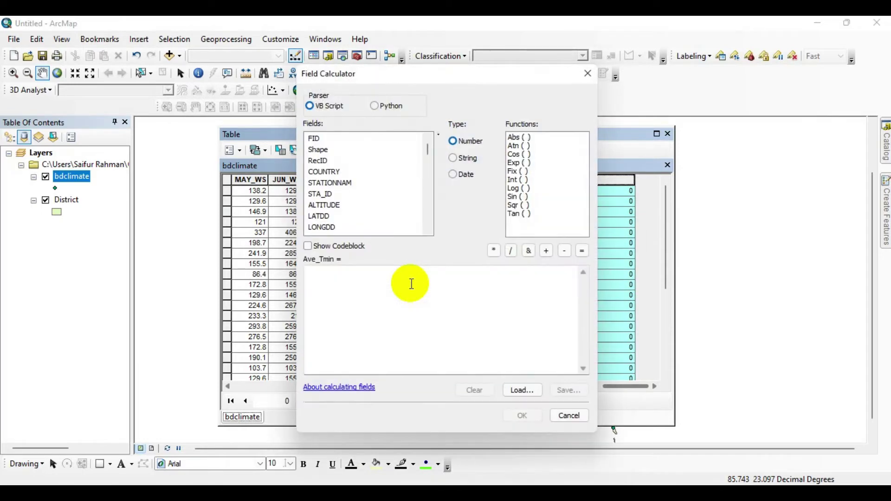
{"action": "left_click", "coordinate": [340, 287]}
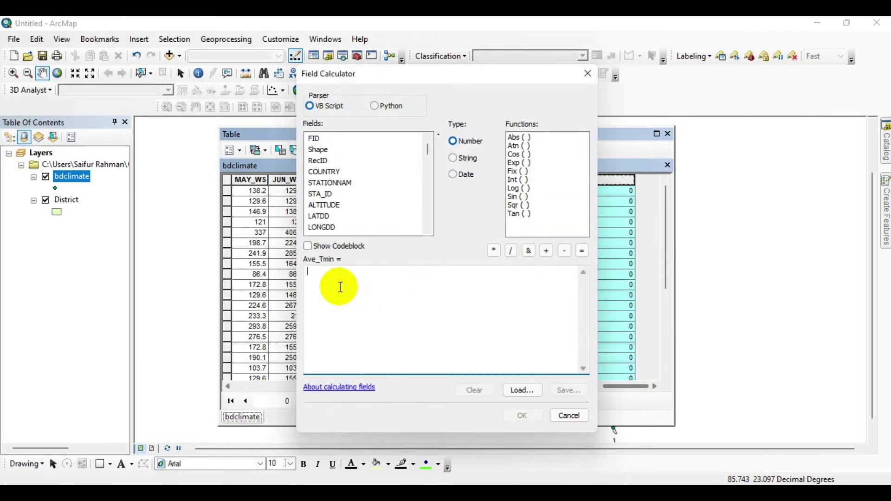
Start the Ave_Tmin expression as the sum of the monthly minimum fields JAN_TMIN through JUN_TMIN
{"action": "scroll", "coordinate": [339, 207], "scroll_direction": "down", "scroll_amount": 3}
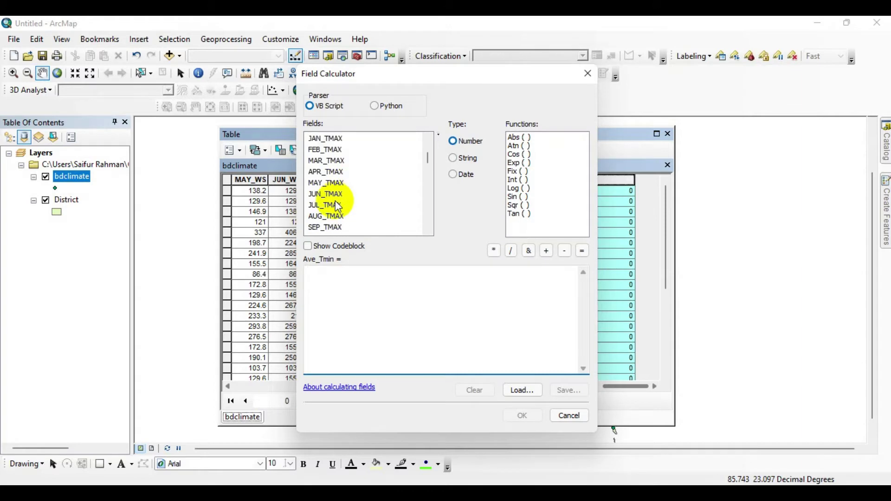
{"action": "scroll", "coordinate": [339, 207], "scroll_direction": "down", "scroll_amount": 2}
{"action": "scroll", "coordinate": [341, 211], "scroll_direction": "down", "scroll_amount": 1}
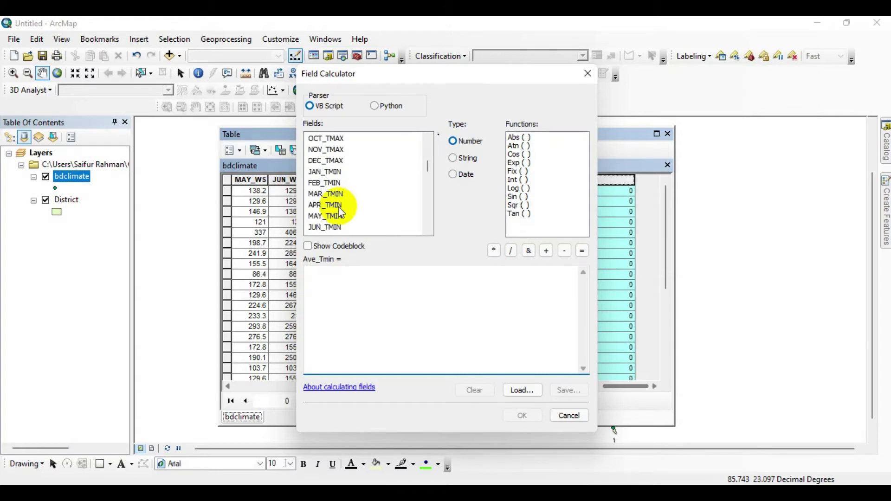
{"action": "double_click", "coordinate": [327, 172]}
{"action": "double_click", "coordinate": [325, 183]}
{"action": "type", "text": "+"}
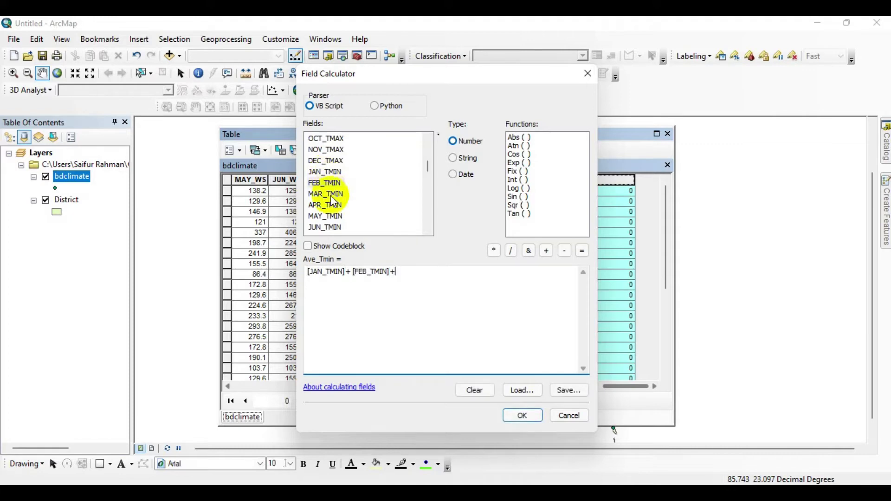
{"action": "double_click", "coordinate": [326, 194]}
{"action": "type", "text": "+"}
{"action": "double_click", "coordinate": [325, 205]}
{"action": "type", "text": "+"}
{"action": "double_click", "coordinate": [326, 216]}
{"action": "double_click", "coordinate": [327, 227]}
{"action": "type", "text": "+"}
Extend the Ave_Tmin expression by adding the monthly minimum fields JUL_TMIN through DEC_TMIN to the sum
{"action": "scroll", "coordinate": [330, 218], "scroll_direction": "down", "scroll_amount": 1}
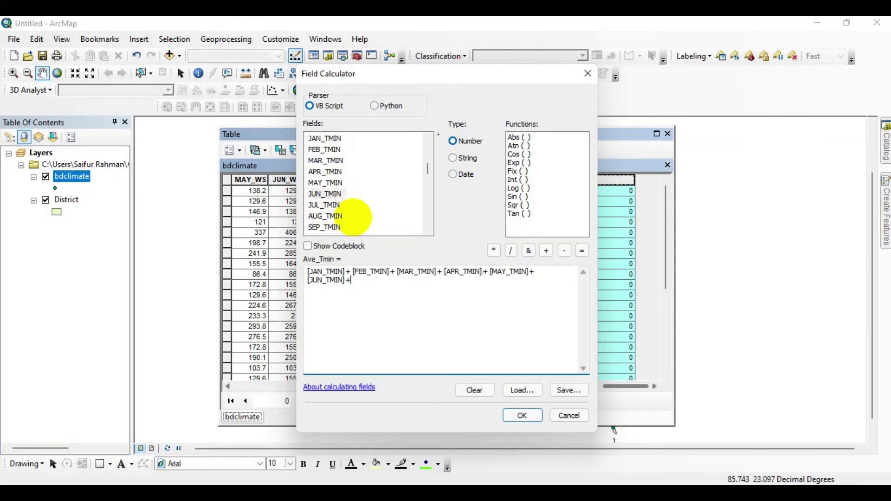
{"action": "double_click", "coordinate": [325, 205]}
{"action": "type", "text": "+"}
{"action": "double_click", "coordinate": [326, 216]}
{"action": "type", "text": "+"}
{"action": "double_click", "coordinate": [327, 227]}
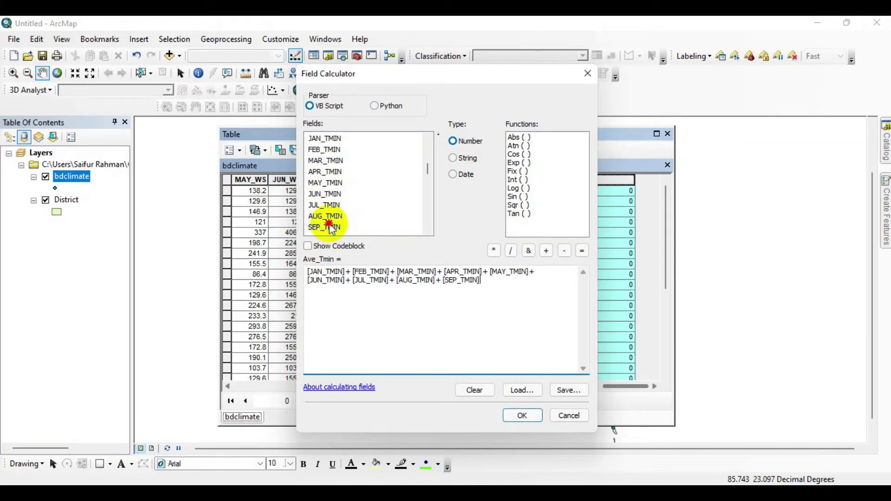
{"action": "type", "text": "+"}
{"action": "scroll", "coordinate": [339, 225], "scroll_direction": "down", "scroll_amount": 1}
{"action": "double_click", "coordinate": [327, 205]}
{"action": "type", "text": "+ [OCT_TMIN"}
{"action": "double_click", "coordinate": [327, 216]}
{"action": "type", "text": "+"}
{"action": "double_click", "coordinate": [336, 228]}
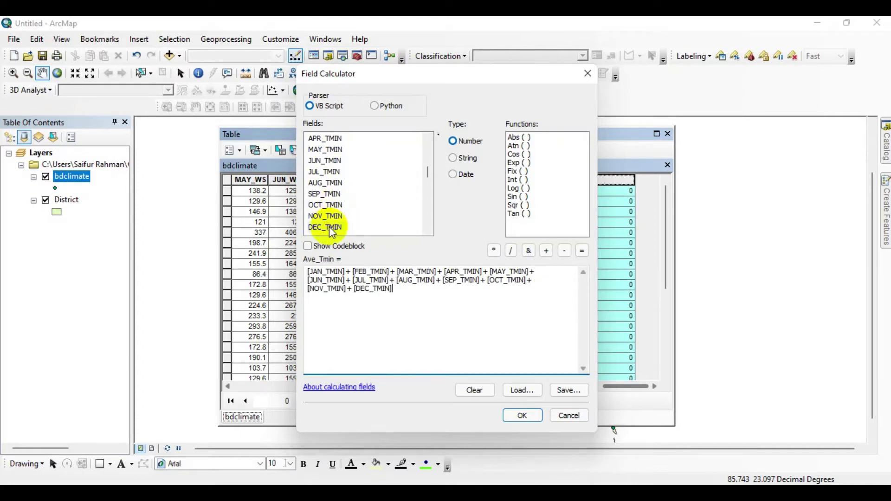
Enclose the twelve-month sum in parentheses, complete the averaging expression and calculate the Ave_Tmin field
{"action": "left_click", "coordinate": [307, 272]}
{"action": "type", "text": "("}
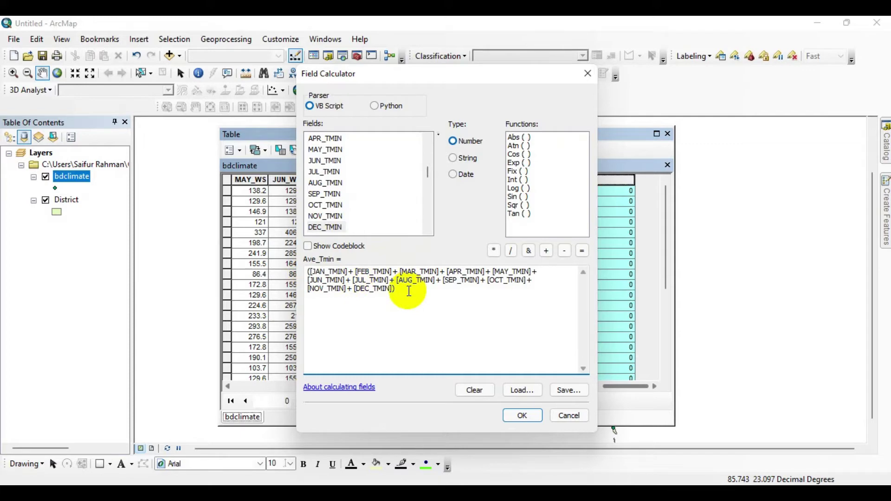
{"action": "left_click", "coordinate": [515, 415]}
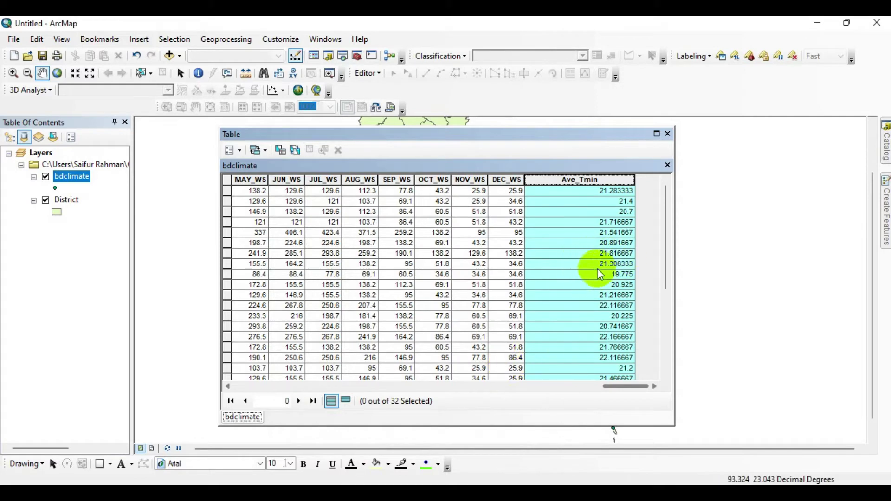
Review the calculated Ave_Tmin values from the first to the last record and close the bdclimate attribute table
{"action": "scroll", "coordinate": [603, 273], "scroll_direction": "down", "scroll_amount": 5}
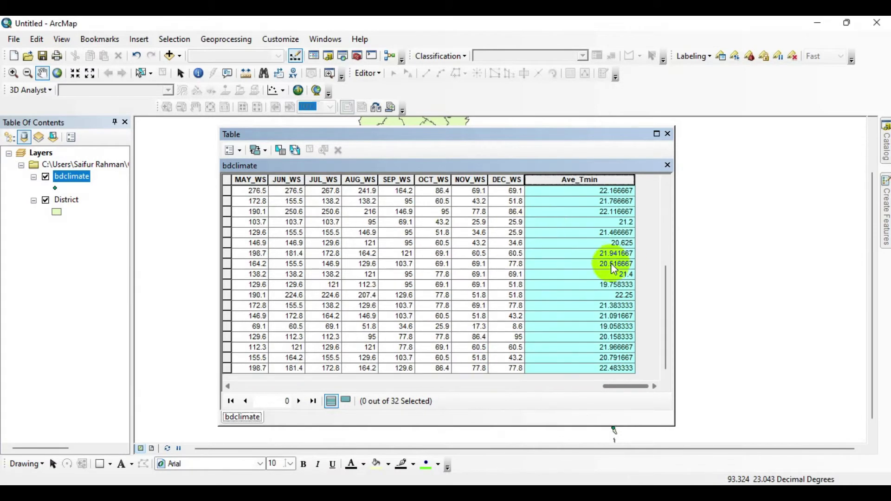
{"action": "scroll", "coordinate": [613, 275], "scroll_direction": "up", "scroll_amount": 5}
{"action": "scroll", "coordinate": [609, 277], "scroll_direction": "down", "scroll_amount": 5}
{"action": "scroll", "coordinate": [605, 288], "scroll_direction": "up", "scroll_amount": 5}
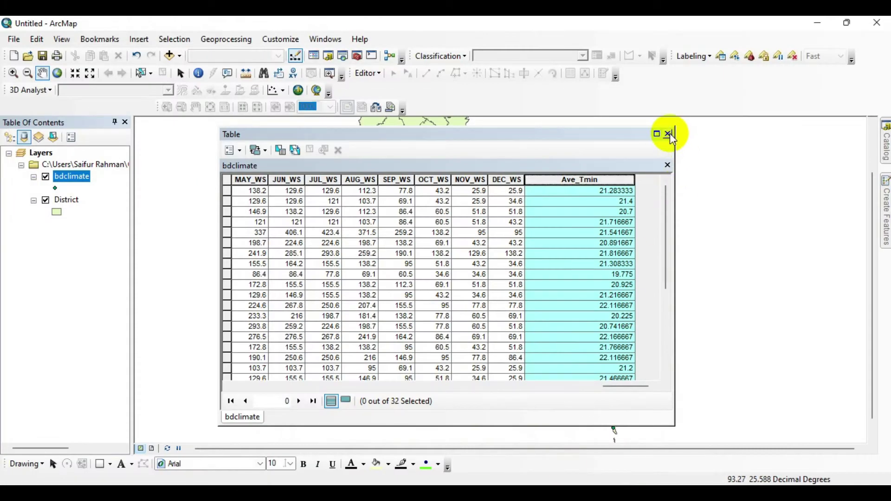
{"action": "left_click", "coordinate": [668, 135]}
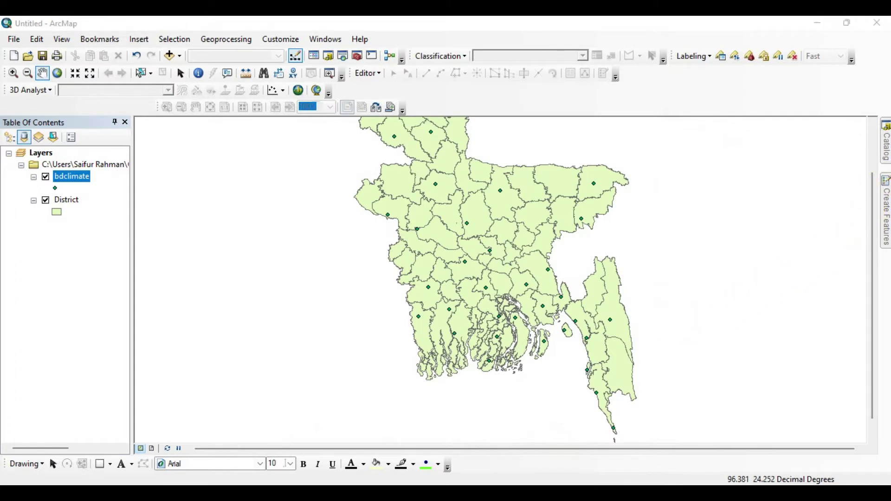
Open the IDW tool from the Interpolation toolset of the Spatial Analyst system toolbox
{"action": "left_click", "coordinate": [886, 142]}
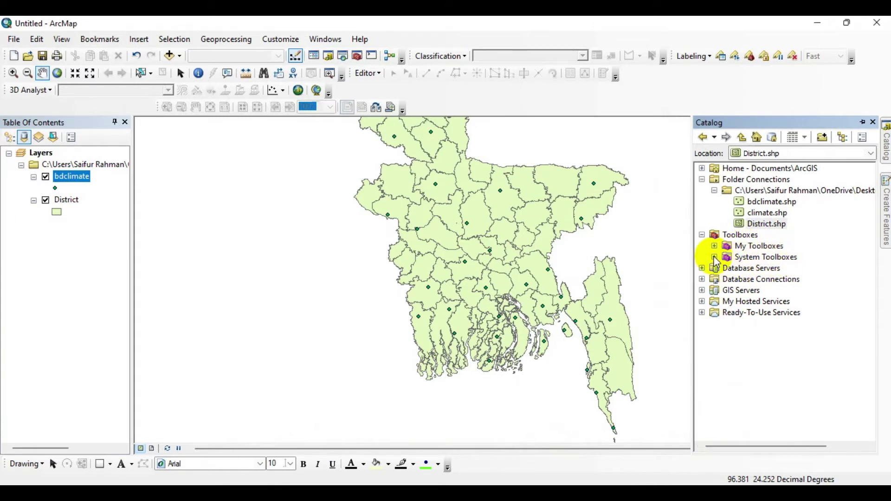
{"action": "left_click", "coordinate": [715, 258]}
{"action": "scroll", "coordinate": [724, 267], "scroll_direction": "down", "scroll_amount": 2}
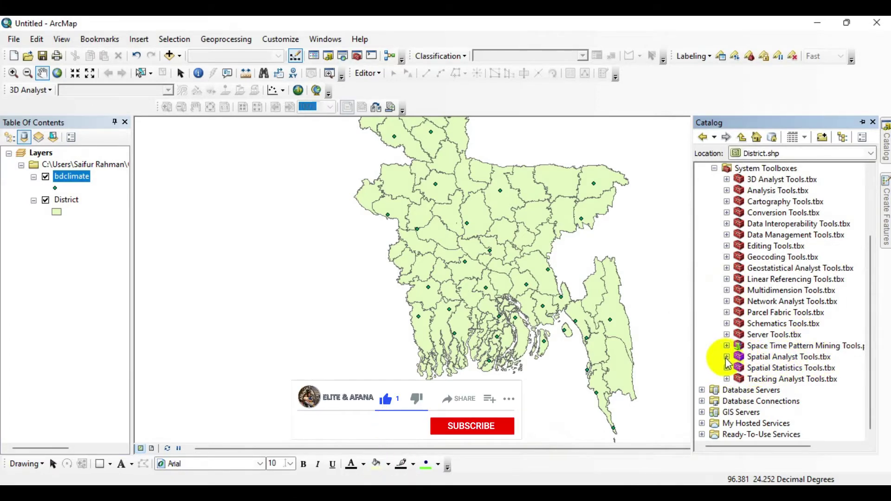
{"action": "left_click", "coordinate": [727, 357]}
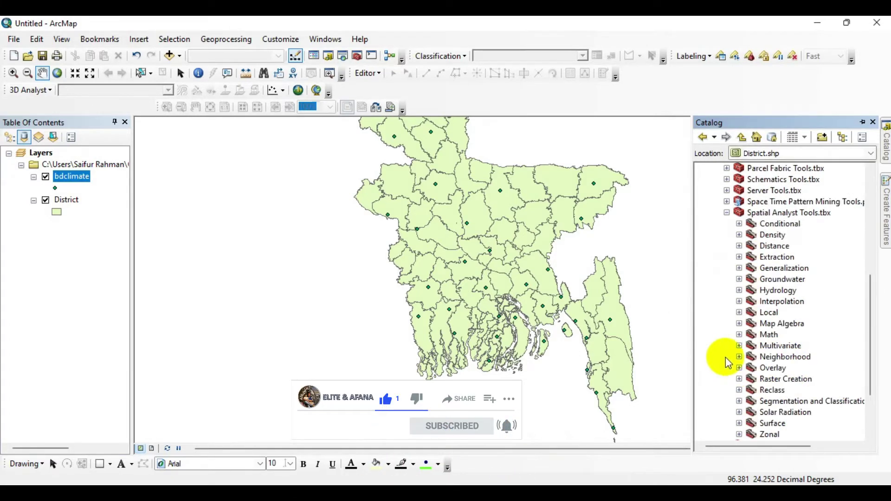
{"action": "left_click", "coordinate": [739, 302]}
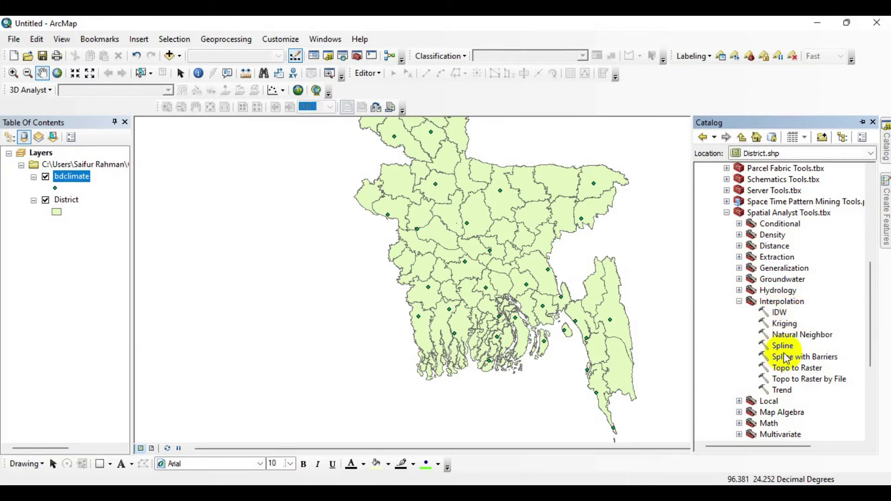
{"action": "double_click", "coordinate": [780, 315]}
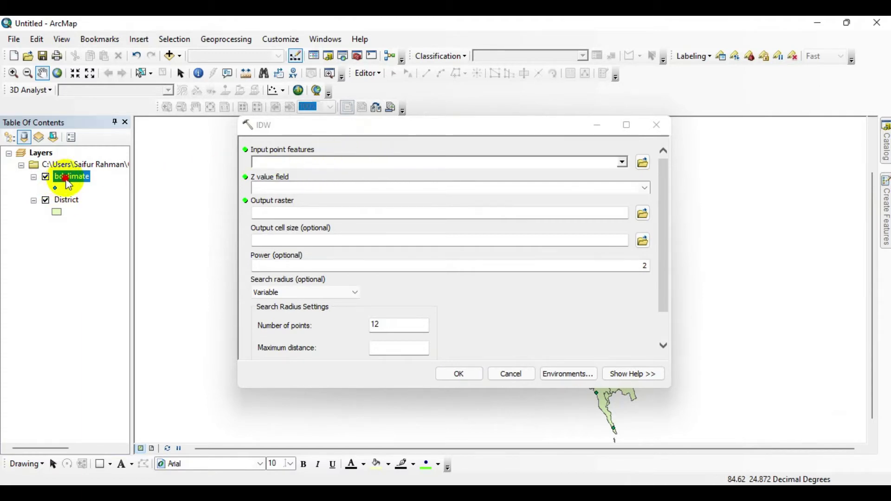
Set bdclimate as the IDW input point features and Ave_Tmin as the Z value field
{"action": "left_click_drag", "start_coordinate": [67, 181], "coordinate": [284, 161]}
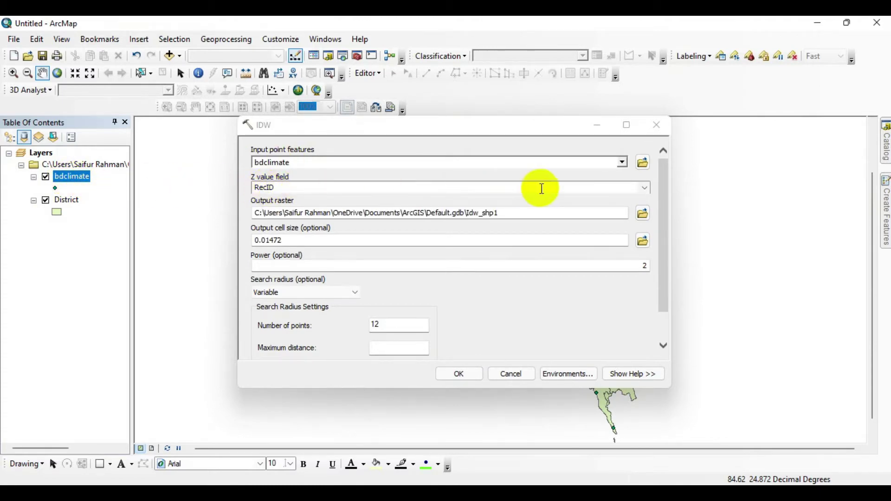
{"action": "left_click", "coordinate": [644, 188]}
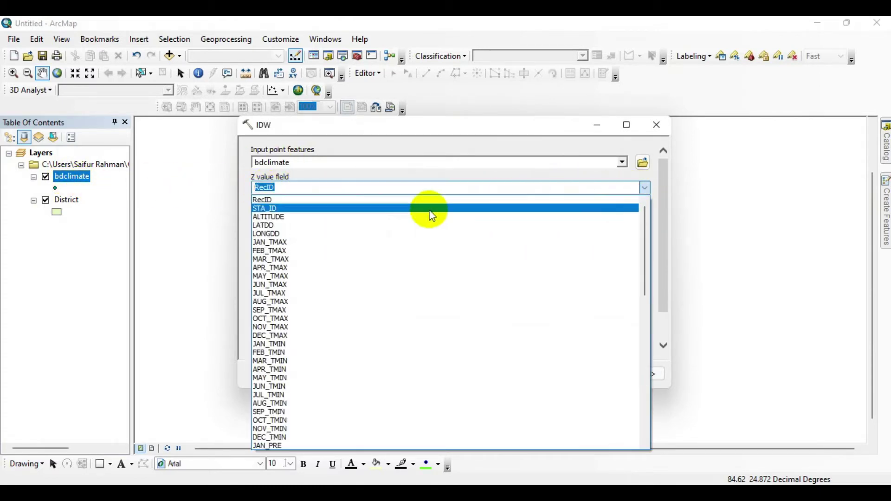
{"action": "scroll", "coordinate": [331, 287], "scroll_direction": "down", "scroll_amount": 4}
{"action": "scroll", "coordinate": [342, 310], "scroll_direction": "down", "scroll_amount": 11}
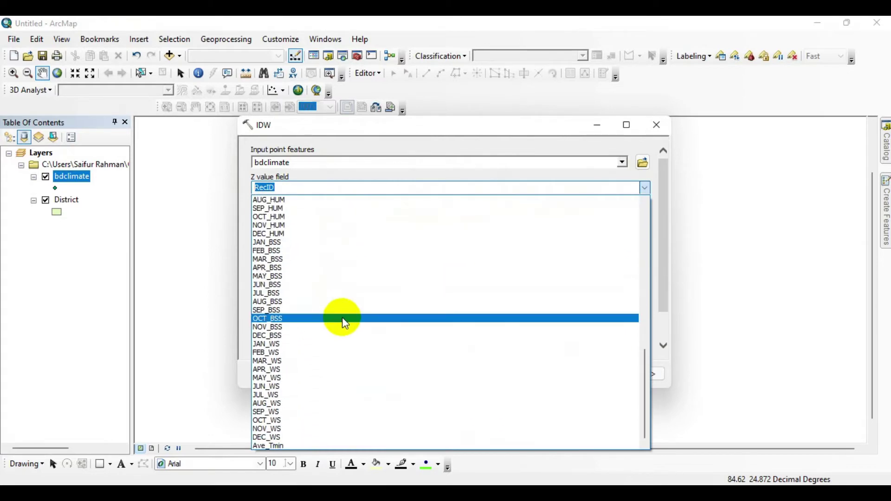
{"action": "left_click", "coordinate": [282, 444]}
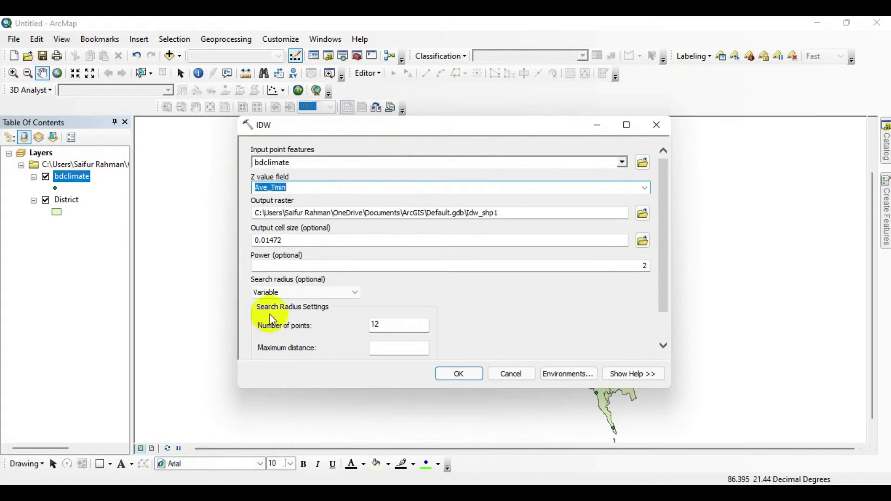
Set the processing extent in the IDW environment settings to Same as layer District
{"action": "left_click_drag", "start_coordinate": [428, 126], "coordinate": [421, 97]}
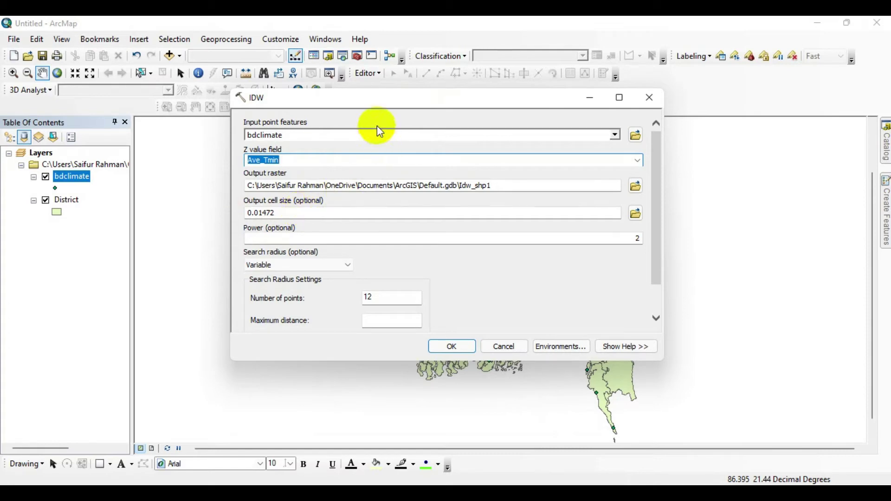
{"action": "left_click_drag", "start_coordinate": [364, 91], "coordinate": [522, 134]}
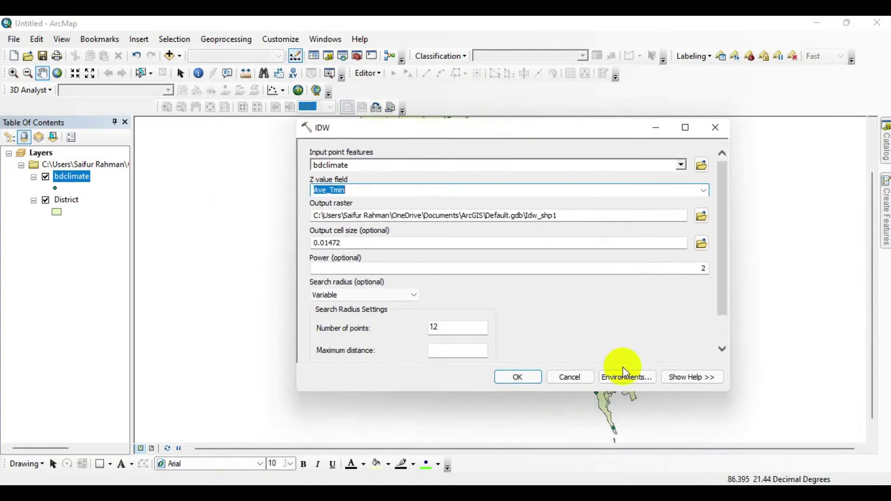
{"action": "left_click", "coordinate": [623, 384]}
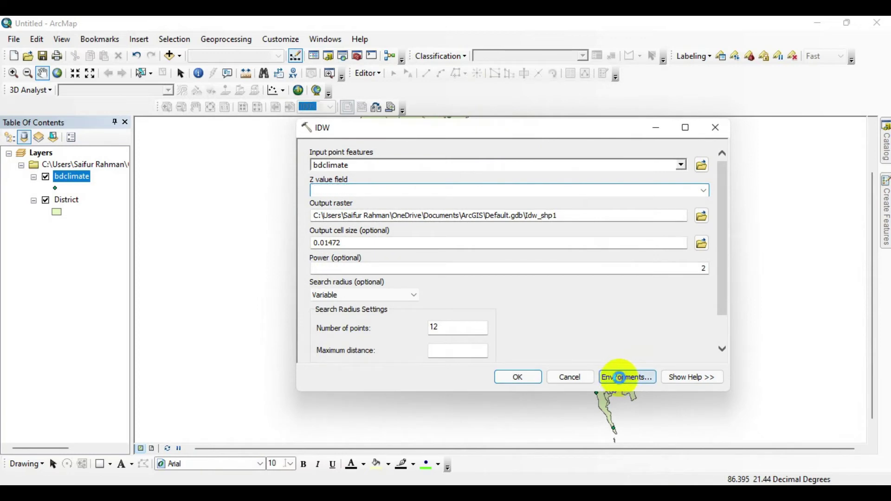
{"action": "left_click_drag", "start_coordinate": [333, 127], "coordinate": [378, 126]}
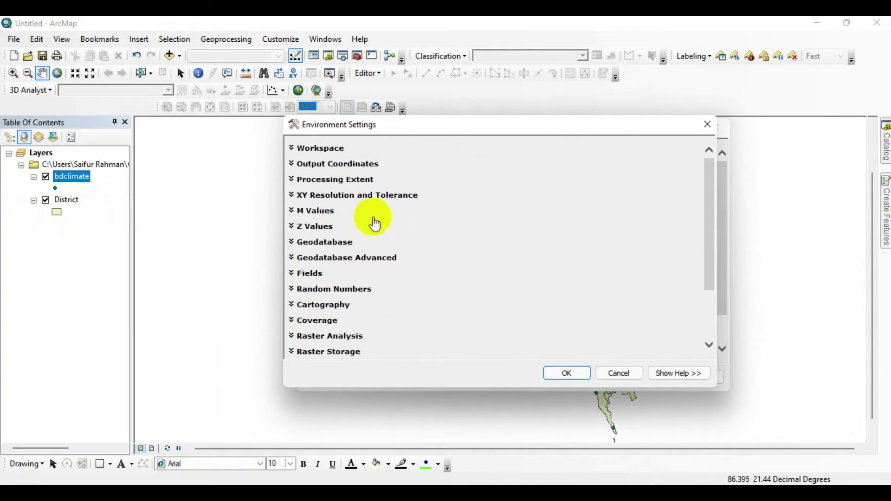
{"action": "left_click", "coordinate": [316, 186]}
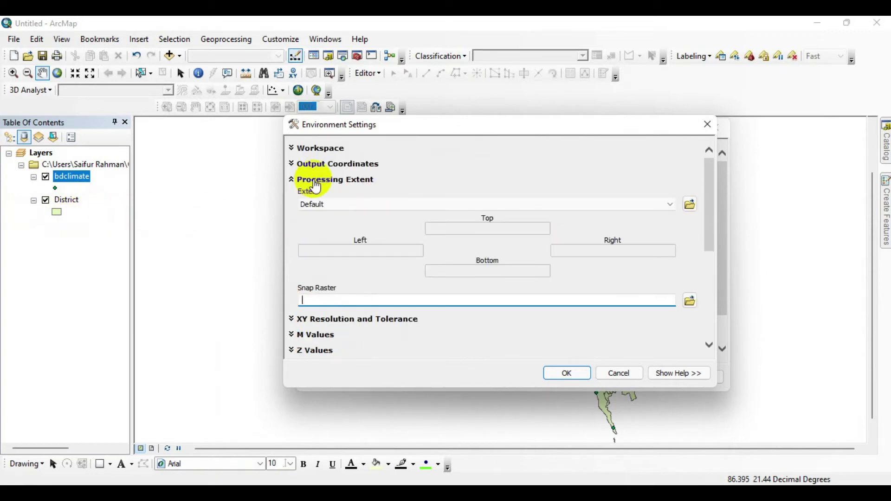
{"action": "left_click", "coordinate": [357, 205]}
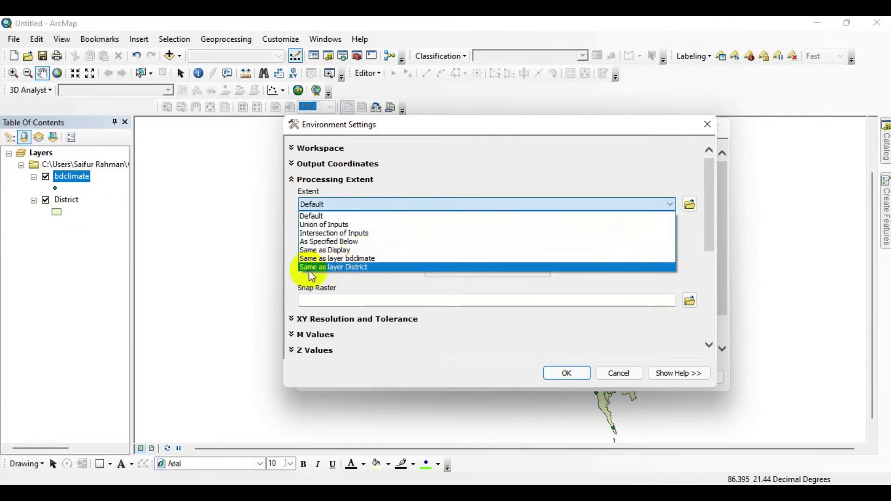
{"action": "left_click", "coordinate": [355, 268]}
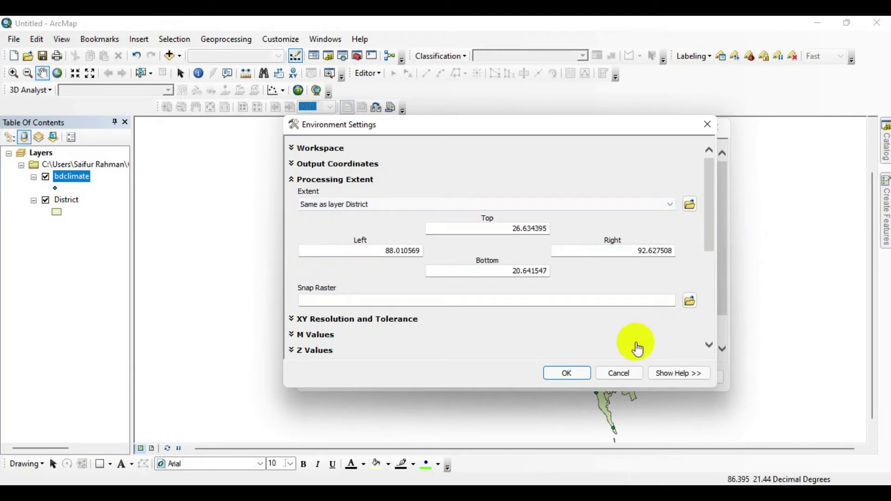
{"action": "left_click", "coordinate": [567, 373]}
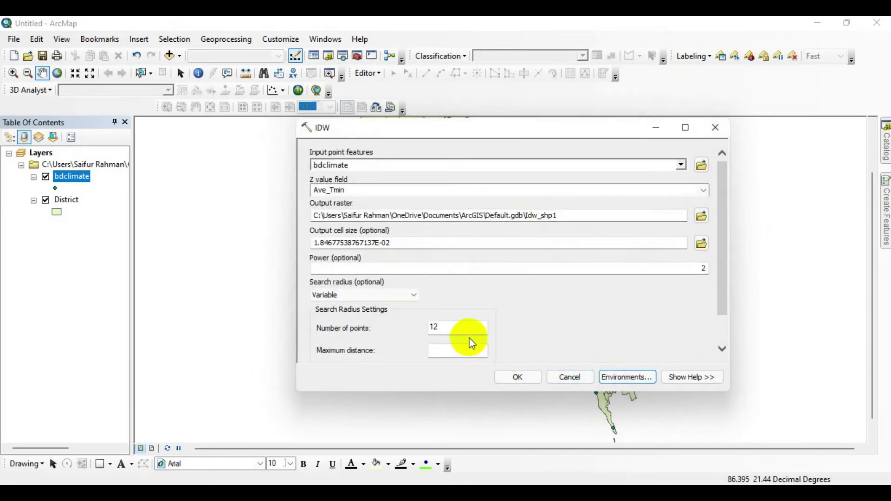
Set the raster analysis mask in the IDW environment settings to the District layer
{"action": "left_click", "coordinate": [633, 373]}
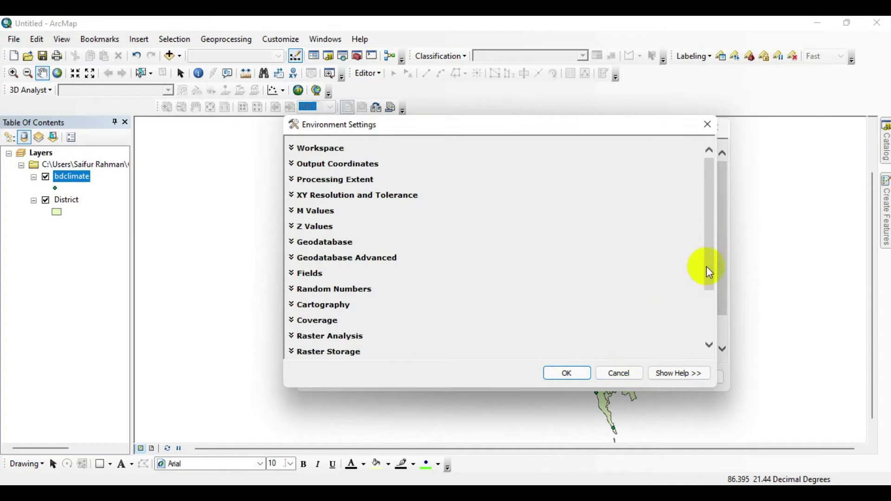
{"action": "left_click_drag", "start_coordinate": [708, 269], "coordinate": [713, 316]}
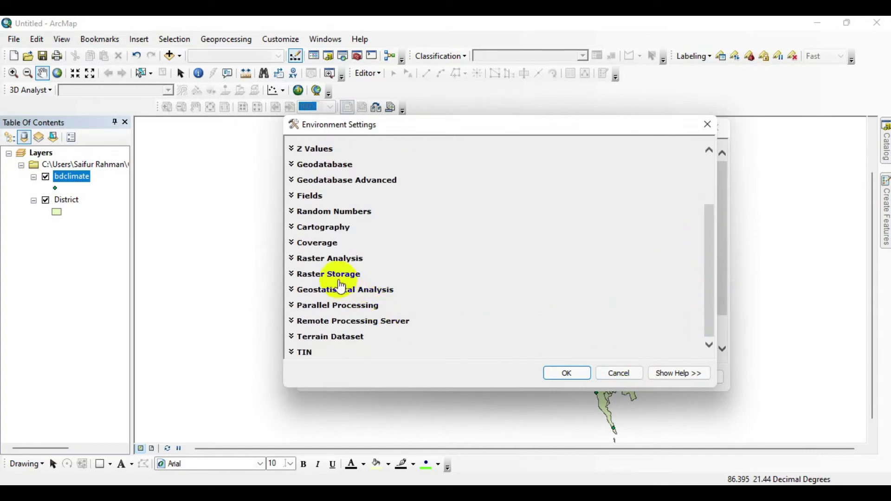
{"action": "left_click", "coordinate": [296, 264]}
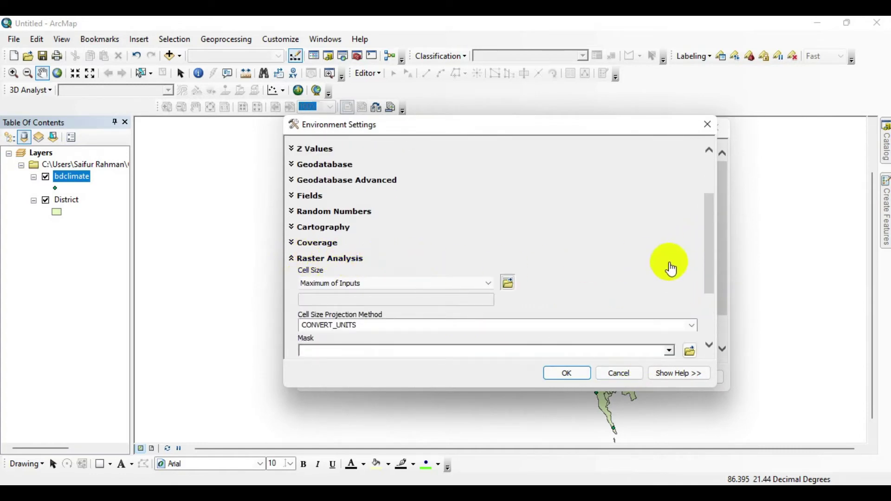
{"action": "left_click_drag", "start_coordinate": [710, 254], "coordinate": [714, 295]}
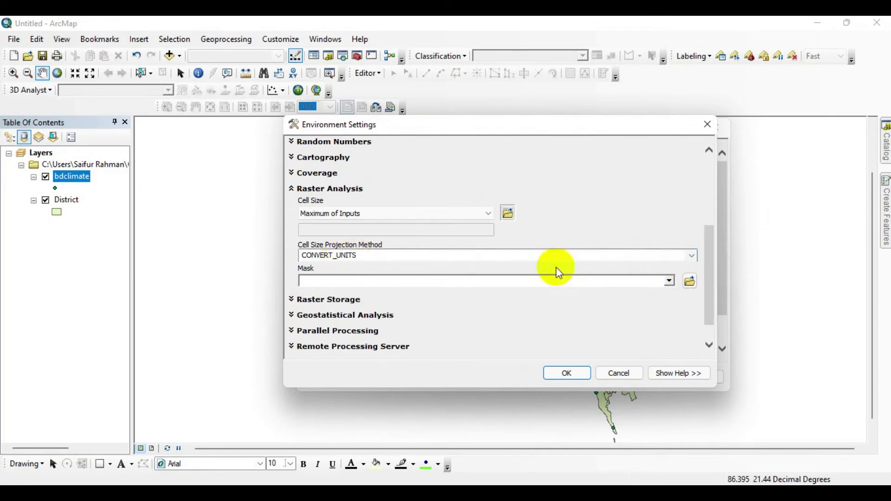
{"action": "left_click", "coordinate": [671, 281]}
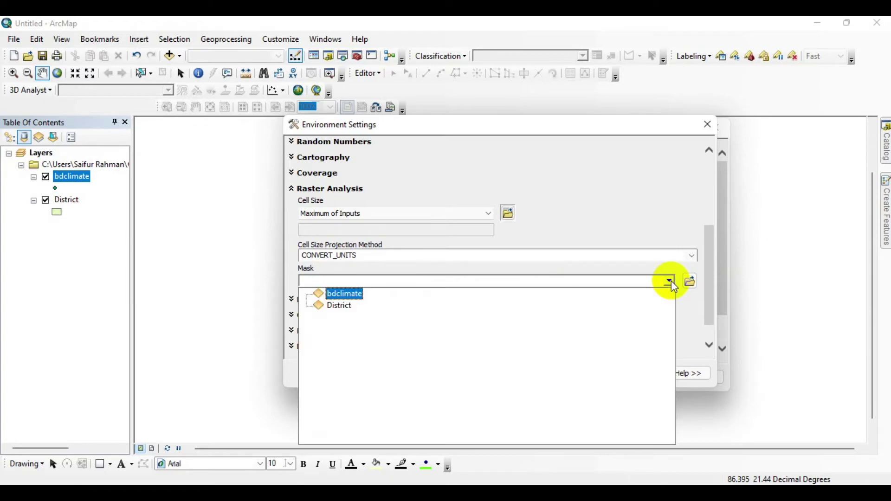
{"action": "left_click", "coordinate": [339, 307]}
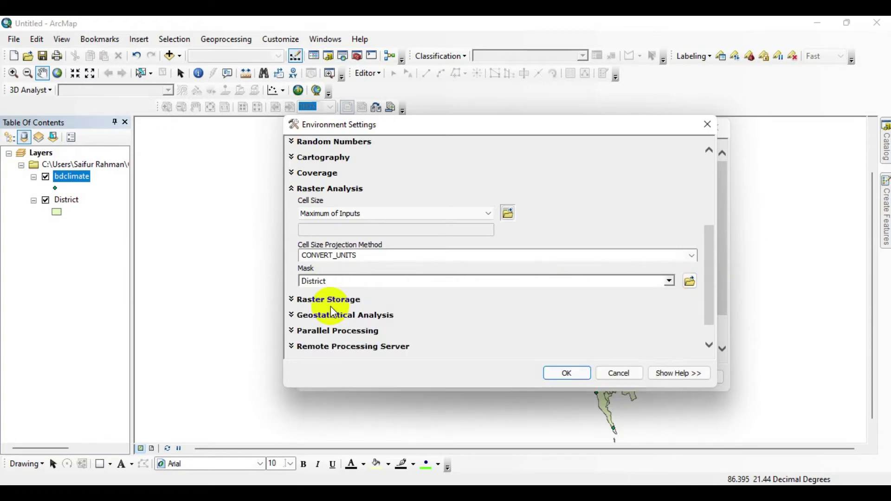
{"action": "left_click", "coordinate": [569, 372]}
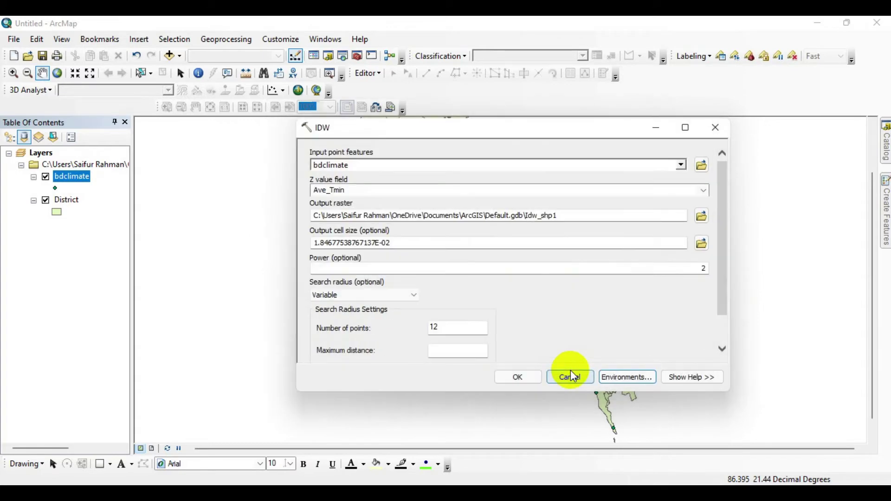
Run the IDW interpolation with output raster Idw_shp1 and hide the bdclimate layer
{"action": "left_click_drag", "start_coordinate": [525, 130], "coordinate": [547, 79]}
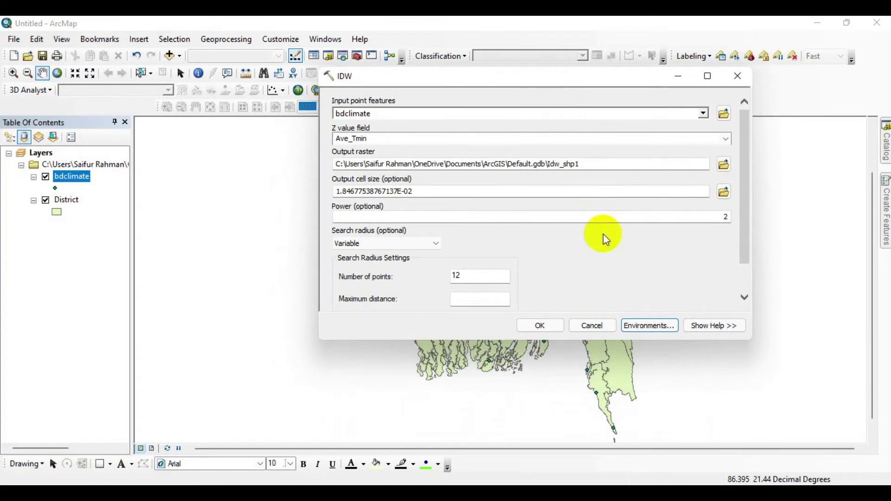
{"action": "left_click", "coordinate": [540, 326]}
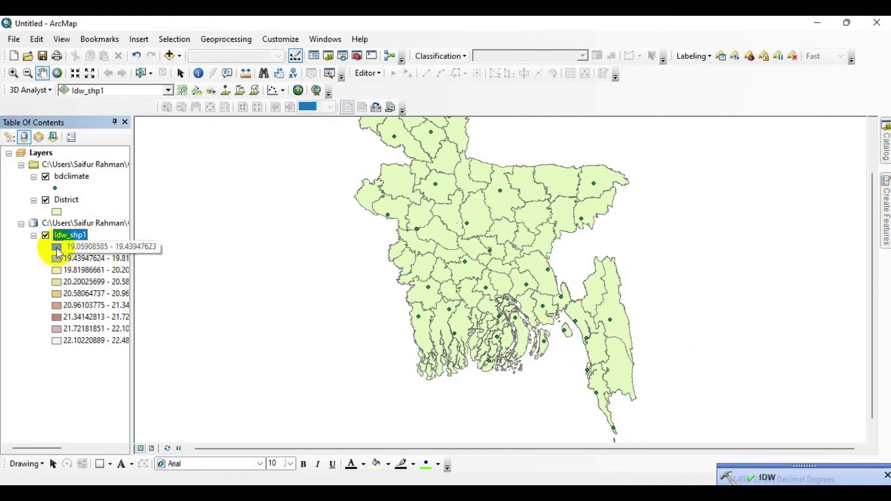
{"action": "left_click", "coordinate": [46, 177]}
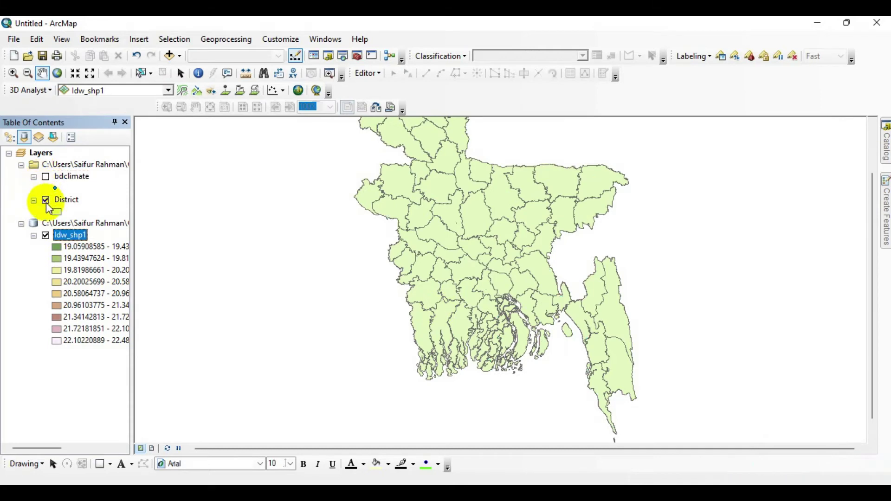
Hide the District layer and examine the Idw_shp1 surface across the whole country
{"action": "left_click", "coordinate": [46, 200]}
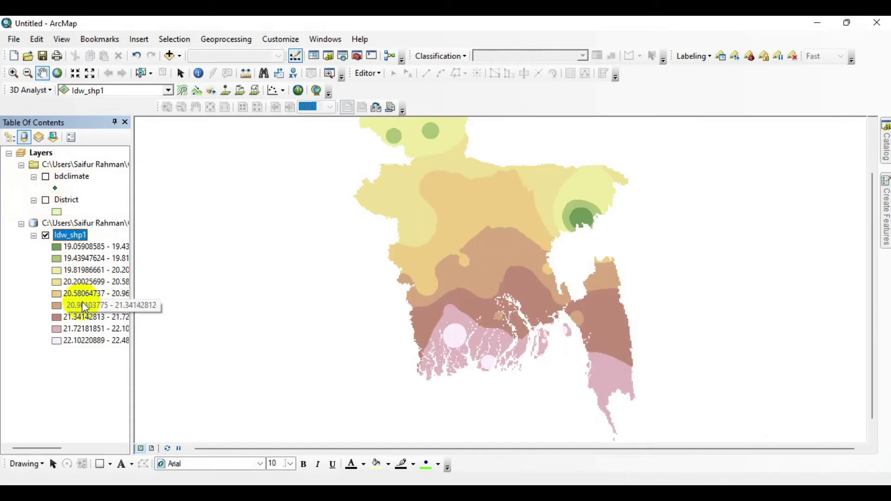
{"action": "scroll", "coordinate": [460, 256], "scroll_direction": "down", "scroll_amount": 3}
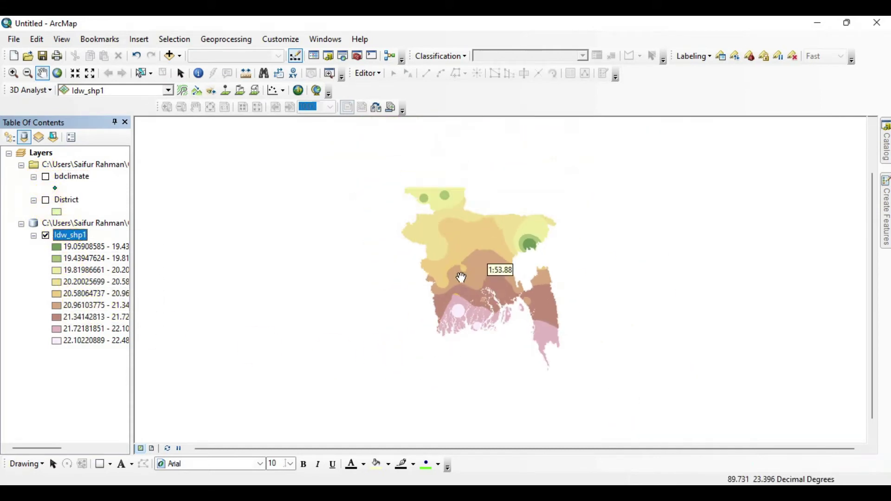
{"action": "left_click", "coordinate": [426, 249]}
{"action": "left_click", "coordinate": [409, 256]}
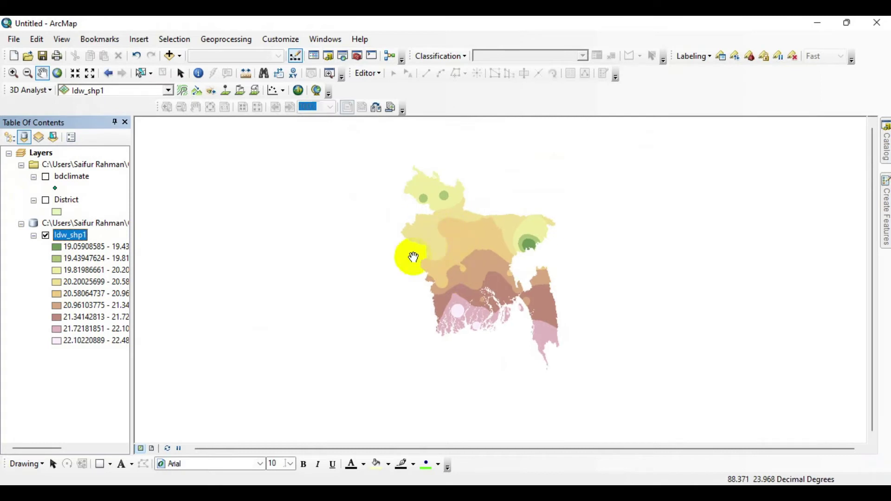
{"action": "scroll", "coordinate": [454, 266], "scroll_direction": "up", "scroll_amount": 3}
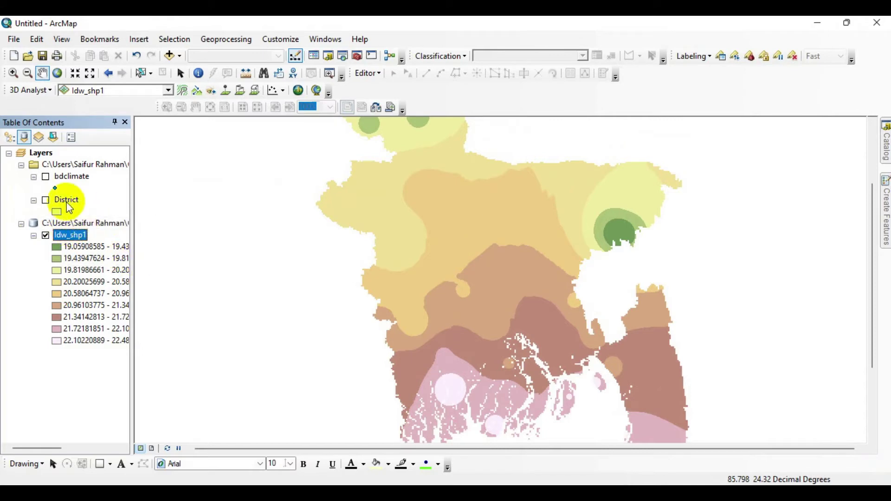
{"action": "scroll", "coordinate": [453, 267], "scroll_direction": "down", "scroll_amount": 3}
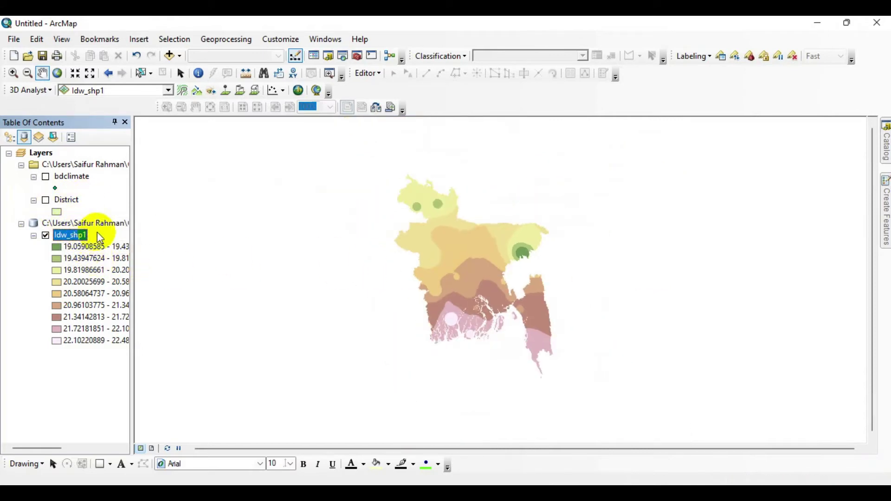
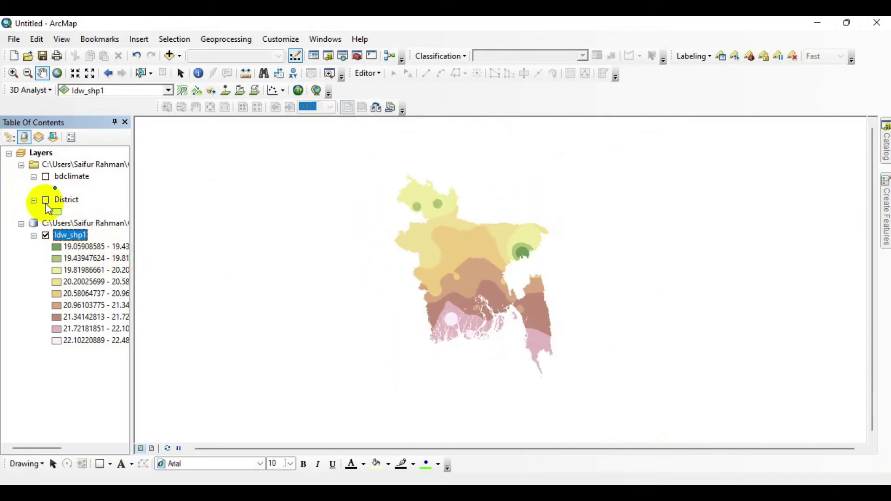
Show the District layer again and change its symbol to Hollow so its boundaries overlay the IDW surface
{"action": "left_click", "coordinate": [46, 200]}
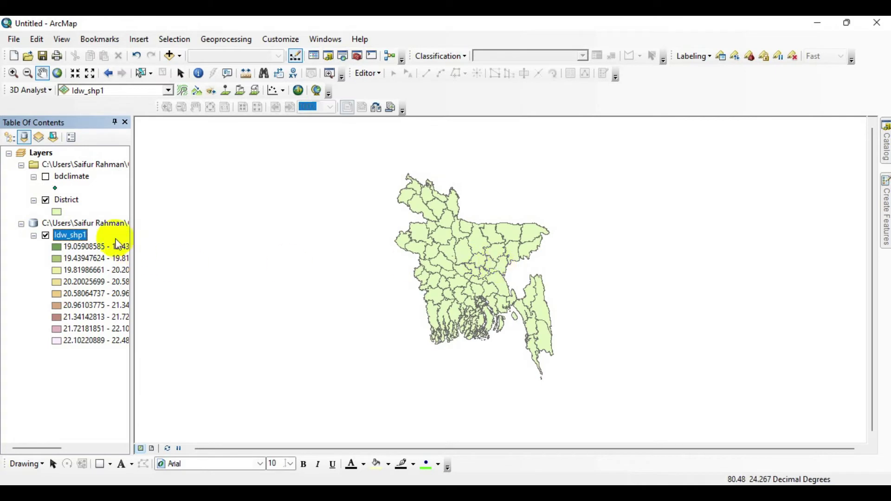
{"action": "left_click", "coordinate": [57, 213]}
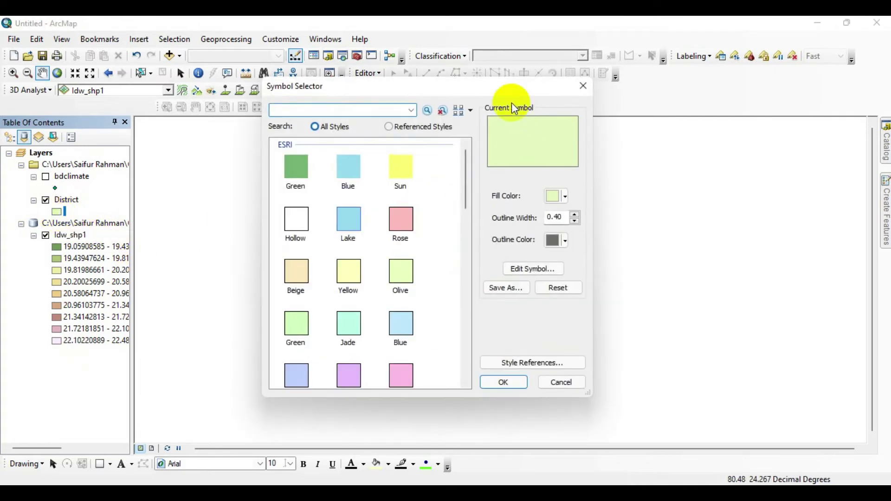
{"action": "left_click_drag", "start_coordinate": [439, 92], "coordinate": [487, 88]}
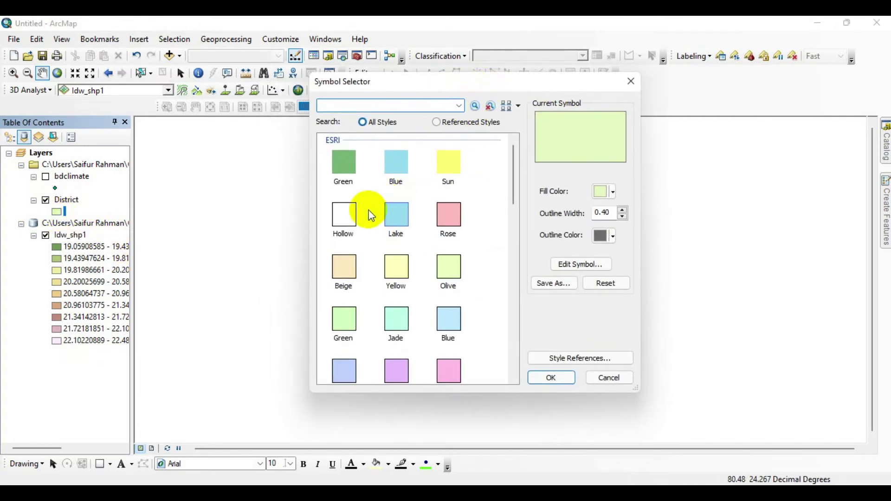
{"action": "left_click", "coordinate": [343, 218]}
{"action": "left_click", "coordinate": [551, 379]}
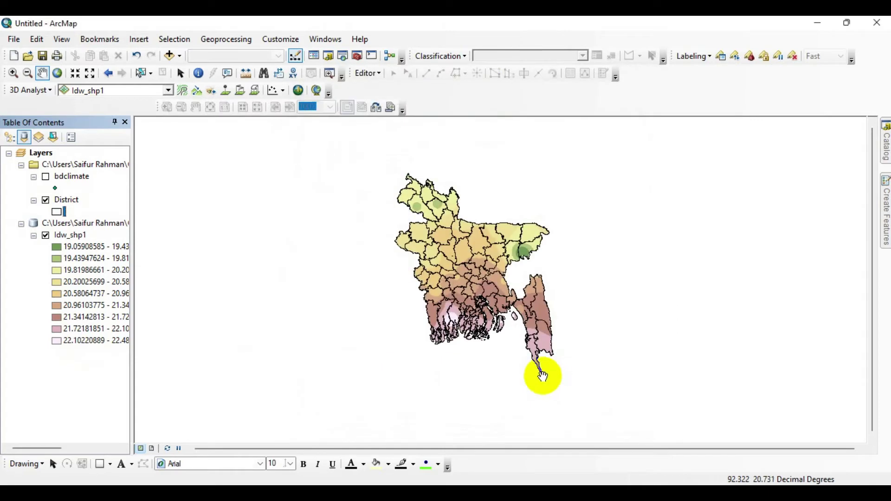
{"action": "scroll", "coordinate": [497, 264], "scroll_direction": "up", "scroll_amount": 2}
{"action": "scroll", "coordinate": [450, 269], "scroll_direction": "down", "scroll_amount": 5}
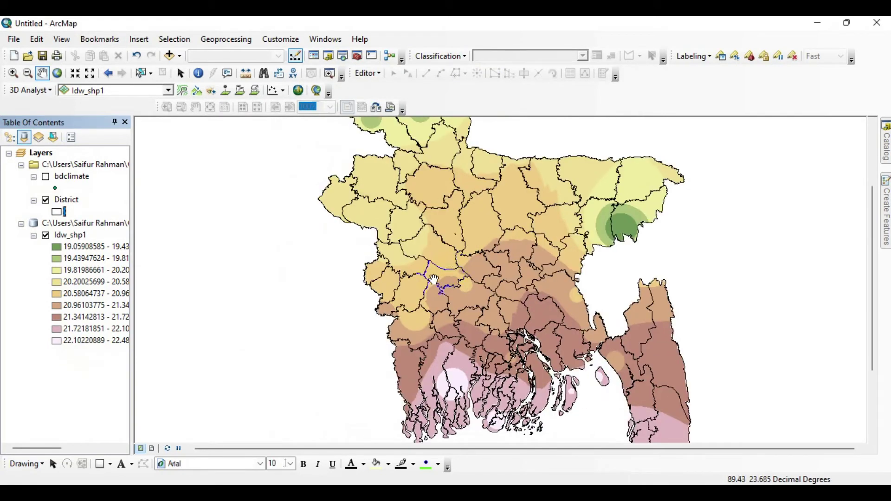
Open the Spatial Analyst Kriging tool, show the bdclimate layer and set it as the input point features
{"action": "left_click", "coordinate": [885, 148]}
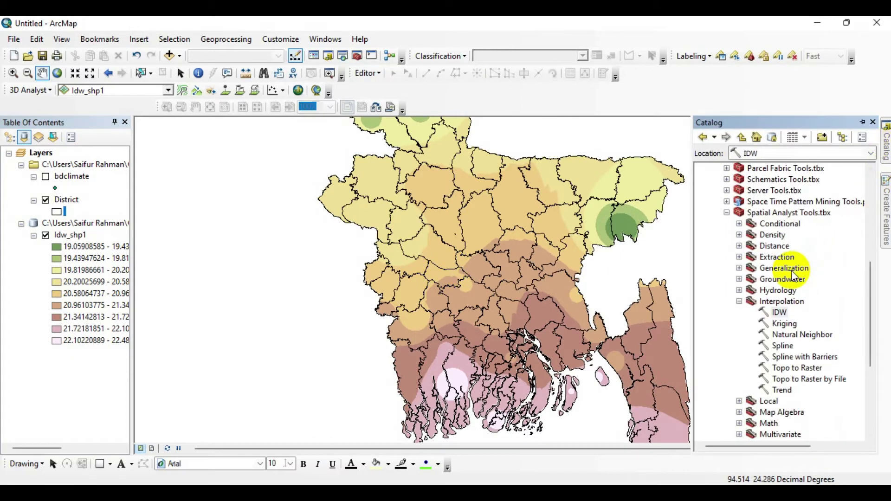
{"action": "scroll", "coordinate": [786, 278], "scroll_direction": "down", "scroll_amount": 2}
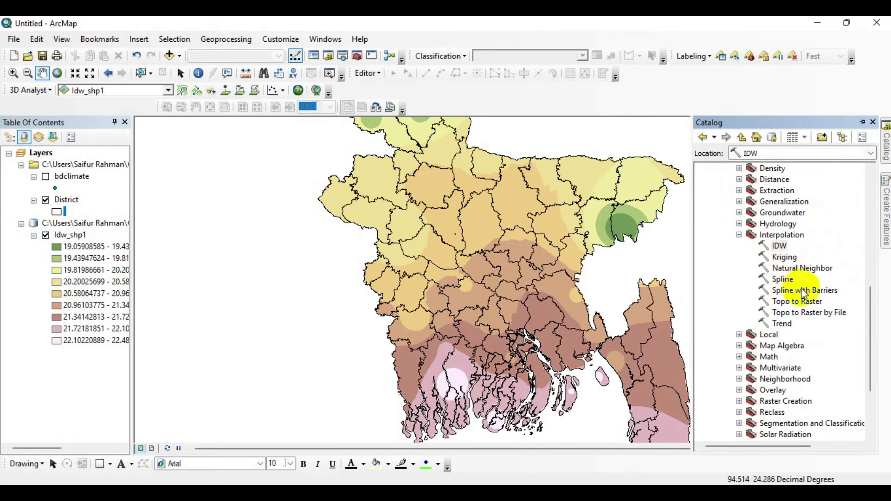
{"action": "double_click", "coordinate": [780, 263]}
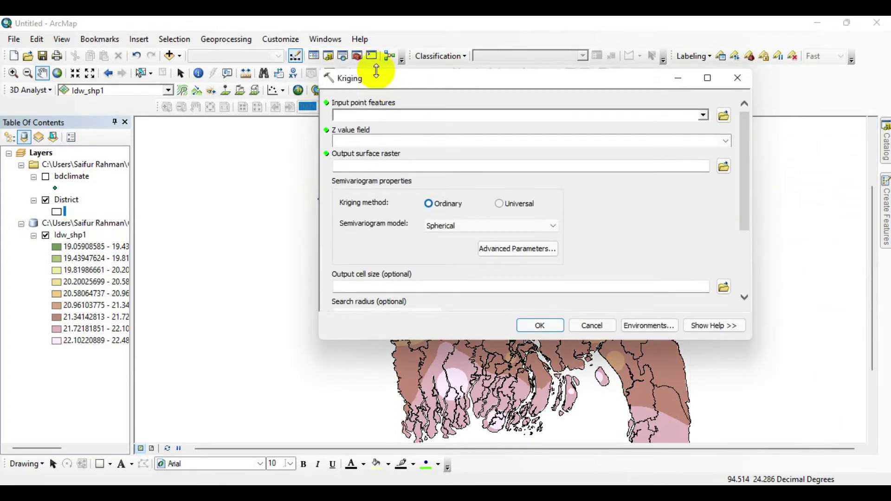
{"action": "left_click_drag", "start_coordinate": [377, 69], "coordinate": [377, 77]}
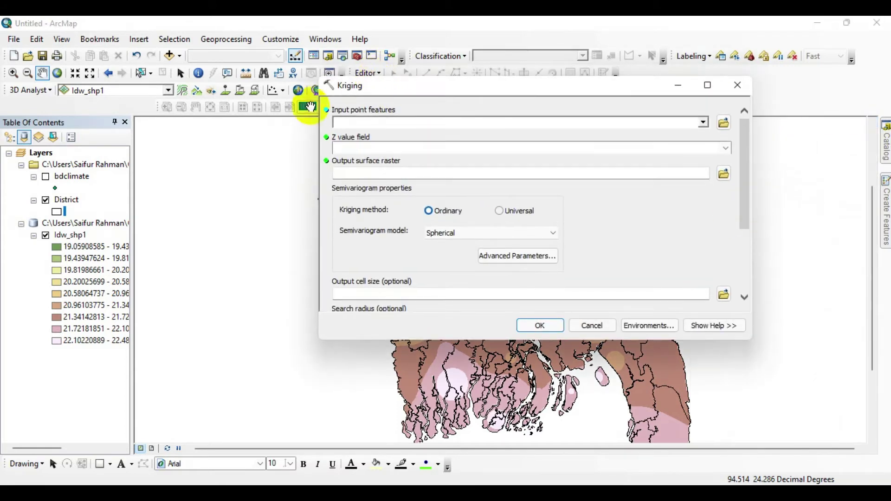
{"action": "left_click", "coordinate": [46, 177]}
{"action": "left_click_drag", "start_coordinate": [64, 184], "coordinate": [371, 124]}
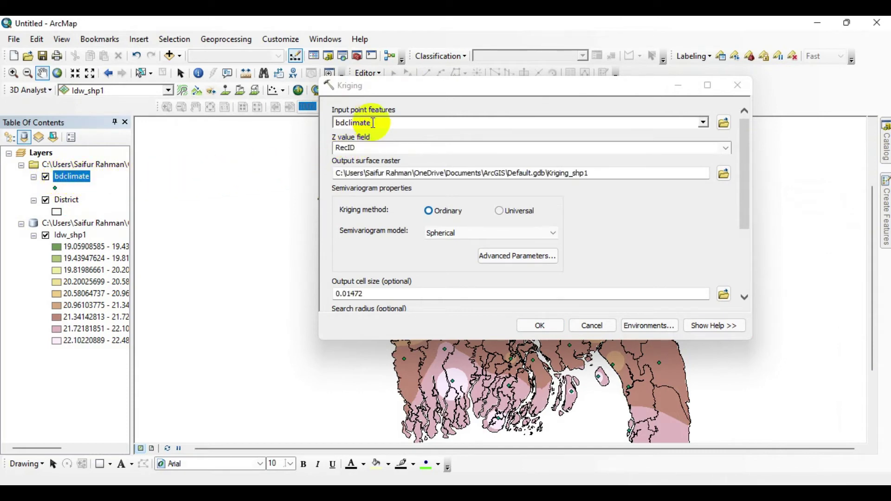
Choose Ave_Tmin as the Z value field for Kriging
{"action": "left_click", "coordinate": [727, 149]}
{"action": "scroll", "coordinate": [433, 312], "scroll_direction": "down", "scroll_amount": 12}
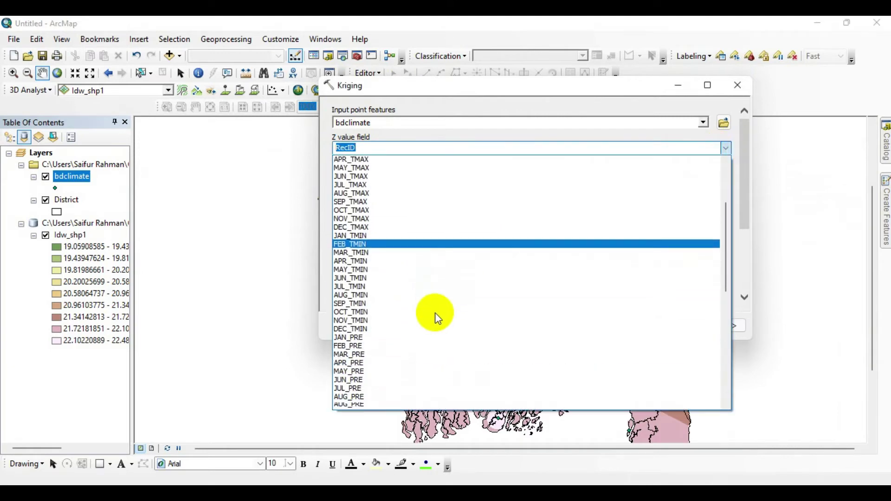
{"action": "scroll", "coordinate": [415, 330], "scroll_direction": "down", "scroll_amount": 4}
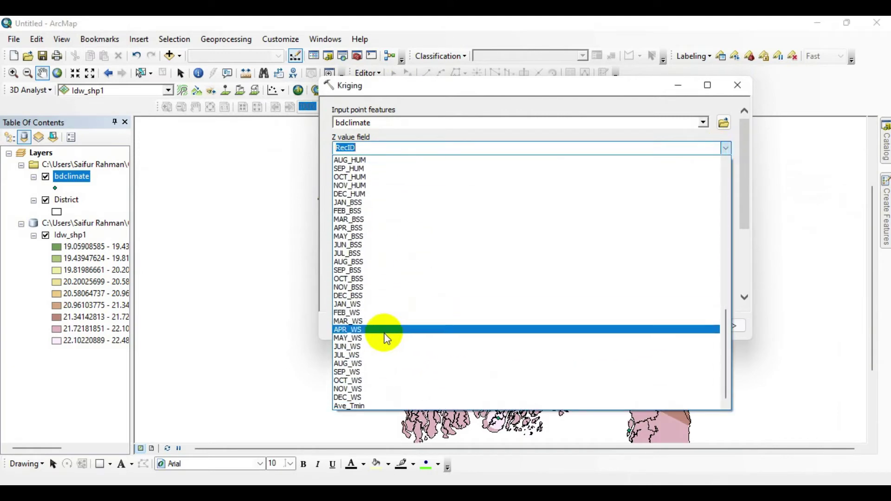
{"action": "left_click", "coordinate": [361, 409]}
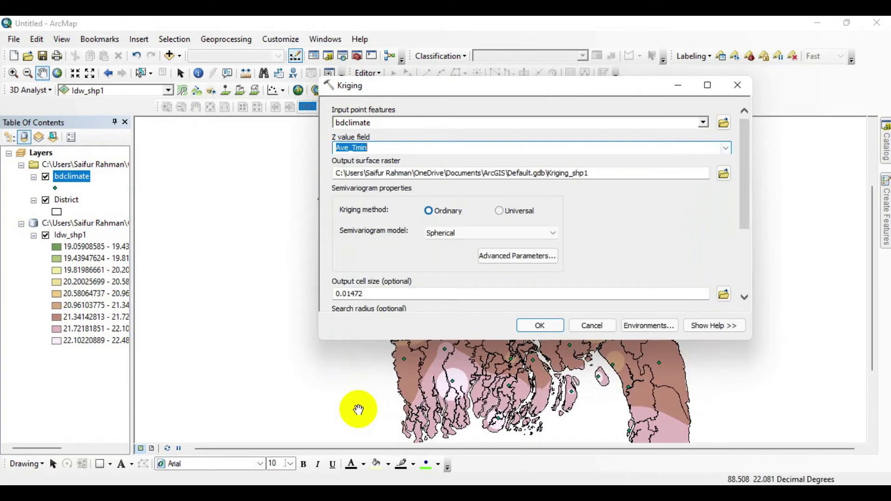
Set the processing extent in the Kriging environment settings to Same as layer District
{"action": "left_click_drag", "start_coordinate": [428, 87], "coordinate": [349, 123]}
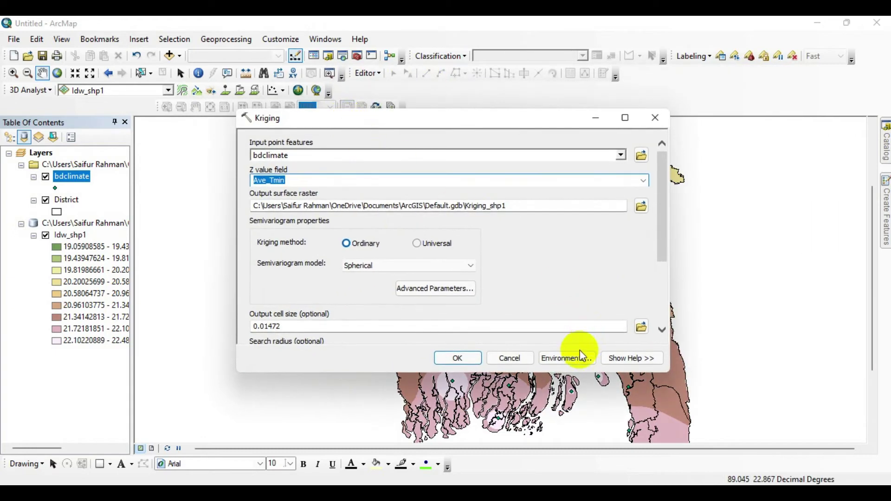
{"action": "left_click", "coordinate": [564, 363]}
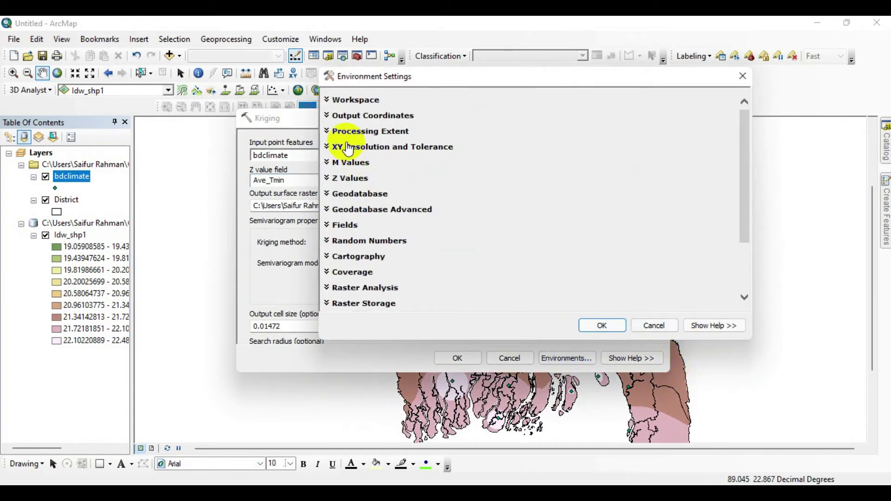
{"action": "left_click", "coordinate": [349, 139]}
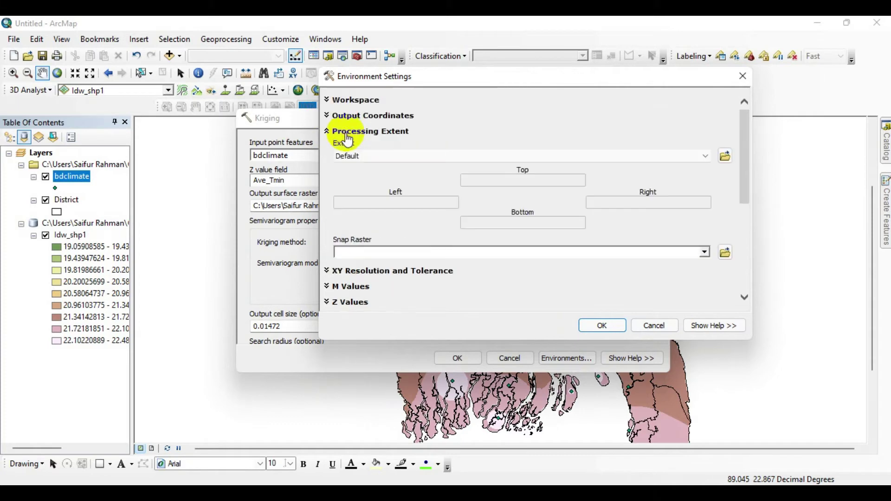
{"action": "left_click", "coordinate": [381, 160]}
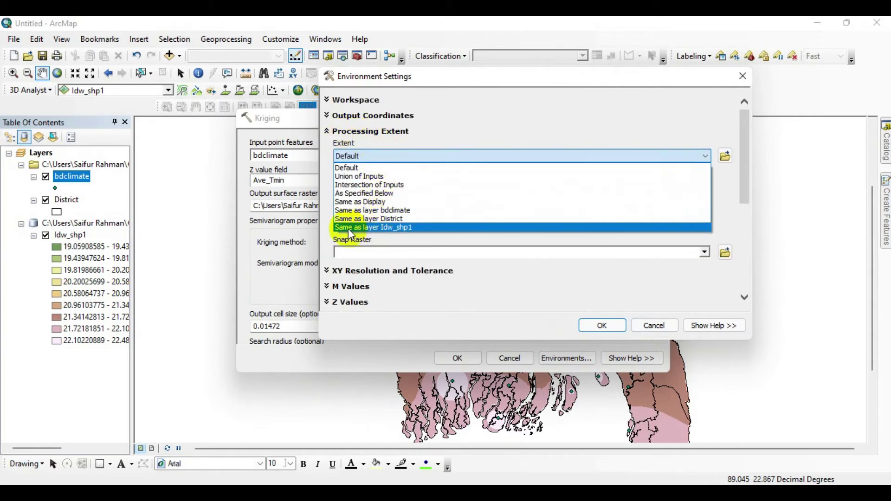
{"action": "left_click", "coordinate": [357, 219]}
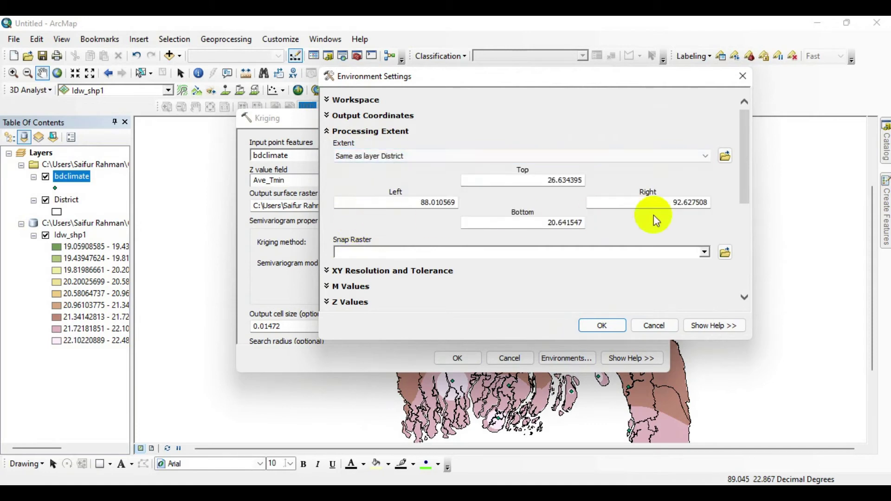
Set the raster analysis mask to the District layer and apply the Kriging environment settings
{"action": "left_click_drag", "start_coordinate": [741, 180], "coordinate": [728, 275]}
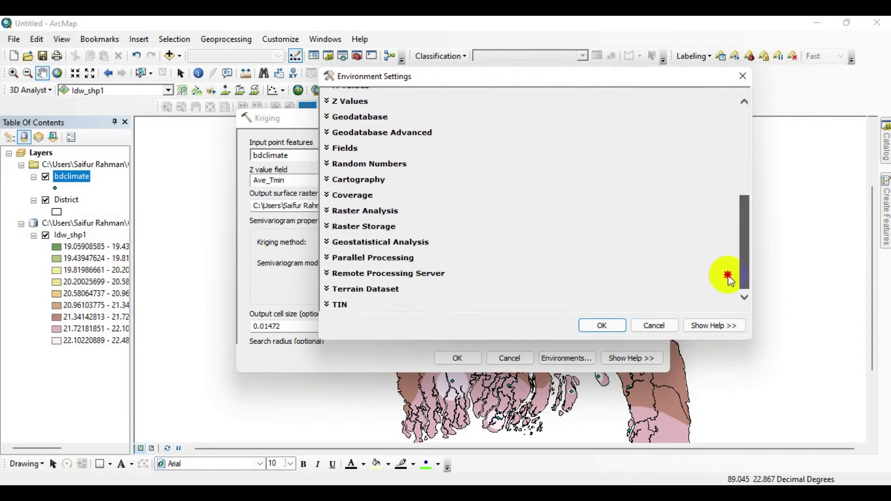
{"action": "left_click", "coordinate": [349, 212]}
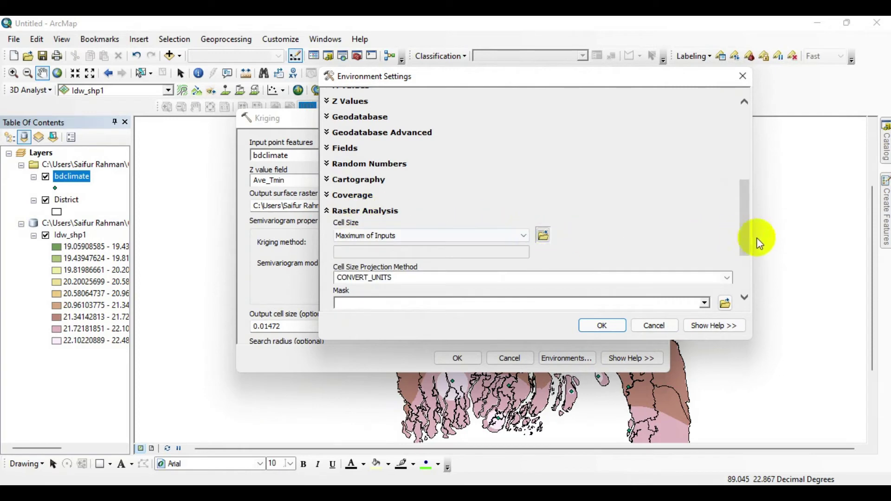
{"action": "left_click_drag", "start_coordinate": [748, 230], "coordinate": [712, 265]}
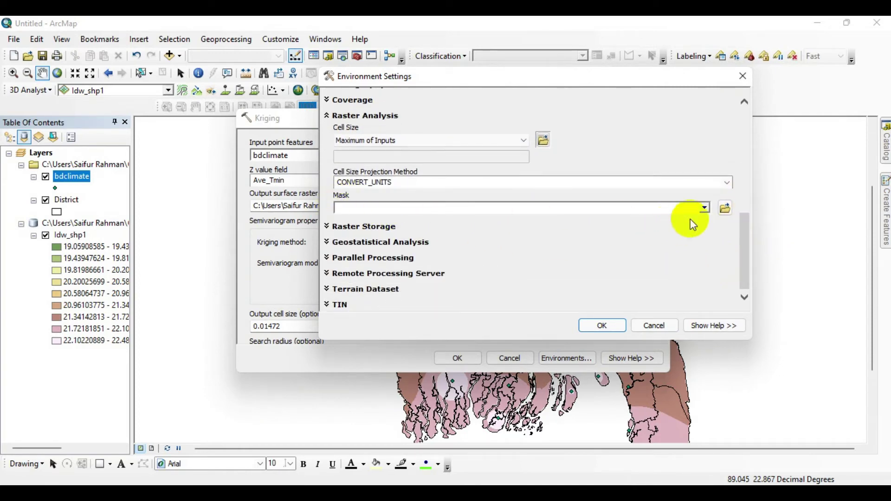
{"action": "left_click", "coordinate": [706, 208]}
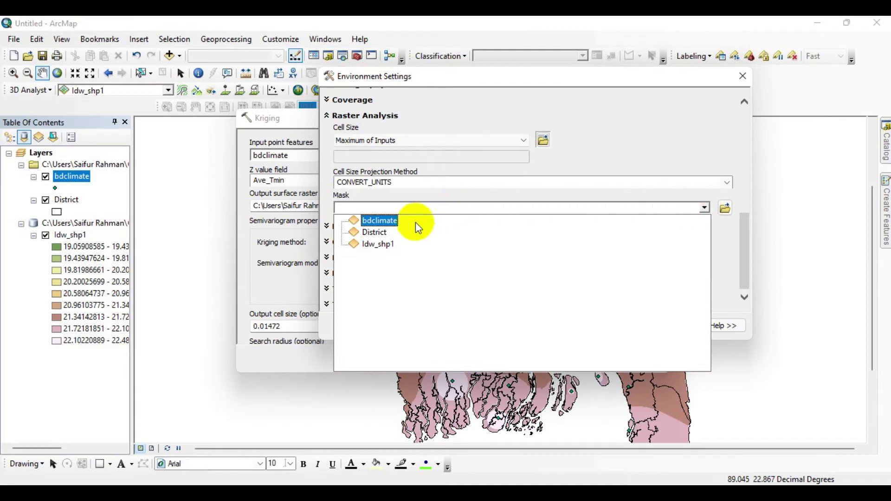
{"action": "left_click", "coordinate": [372, 232]}
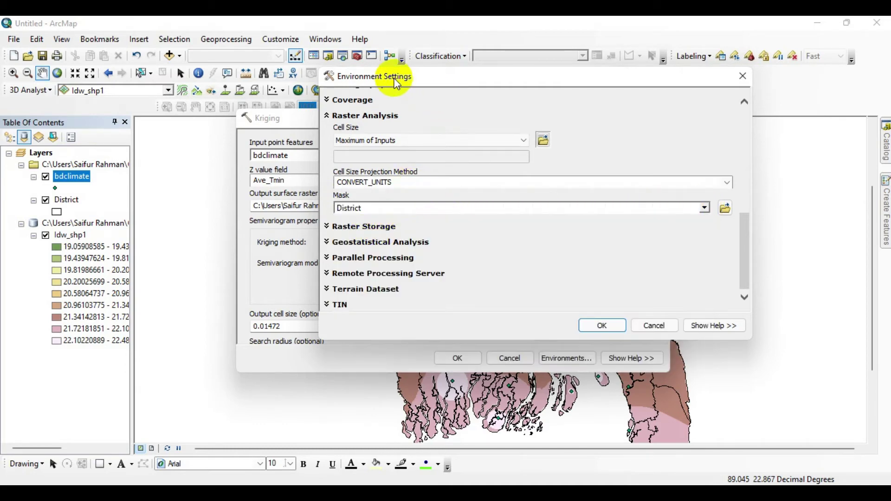
{"action": "left_click_drag", "start_coordinate": [397, 78], "coordinate": [413, 52]}
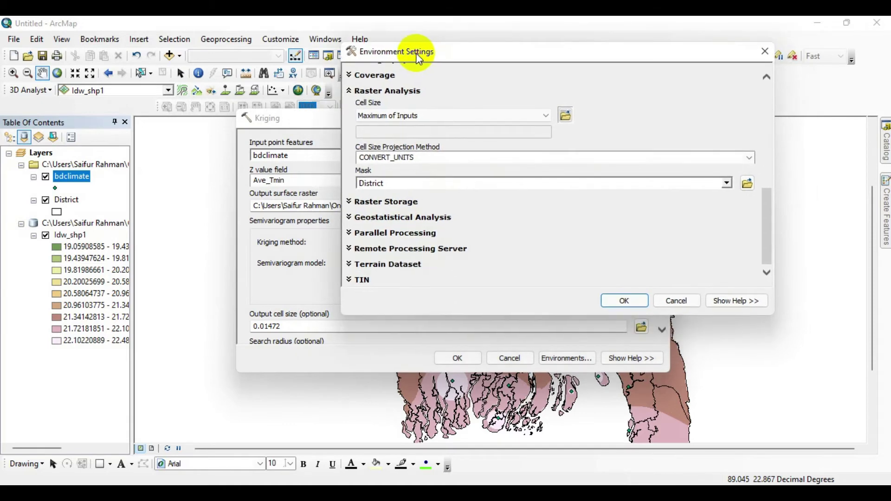
{"action": "left_click", "coordinate": [622, 300]}
Run the Kriging interpolation with output raster Kriging_shp1
{"action": "left_click_drag", "start_coordinate": [664, 218], "coordinate": [664, 252]}
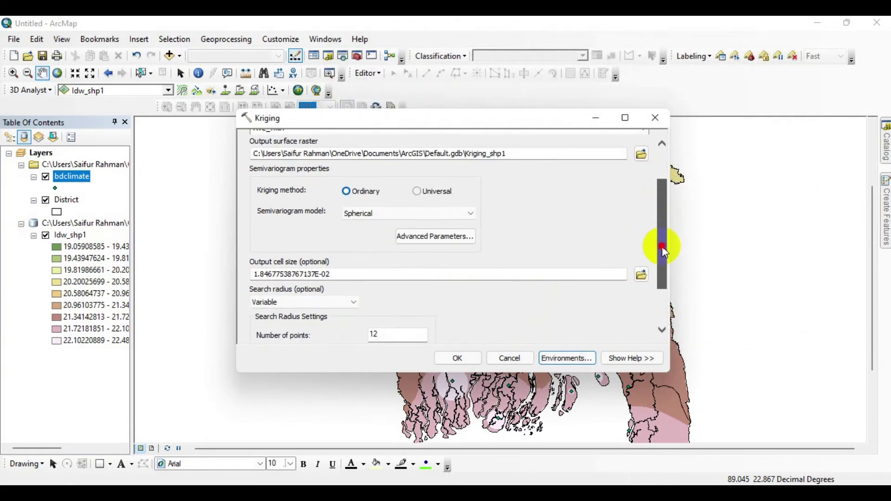
{"action": "left_click", "coordinate": [456, 359]}
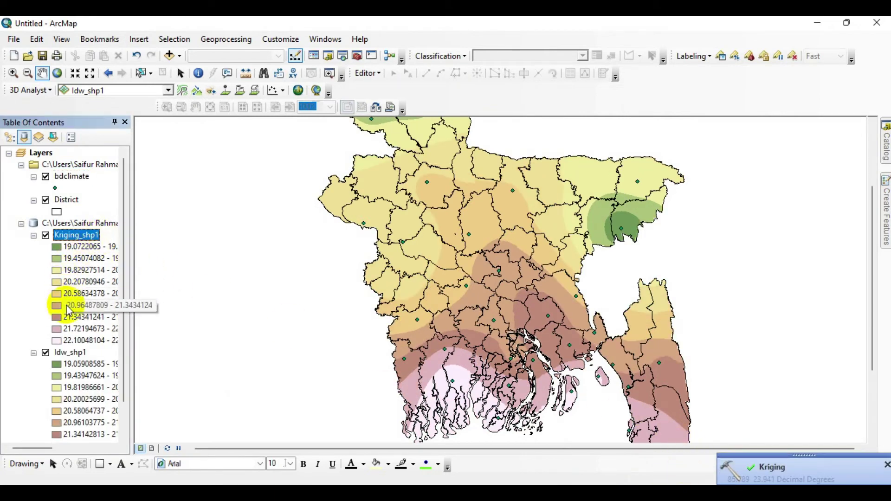
Toggle the visibility of Idw_shp1 and Kriging_shp1 to compare the two interpolated surfaces, leaving only the IDW surface displayed
{"action": "left_click", "coordinate": [46, 353]}
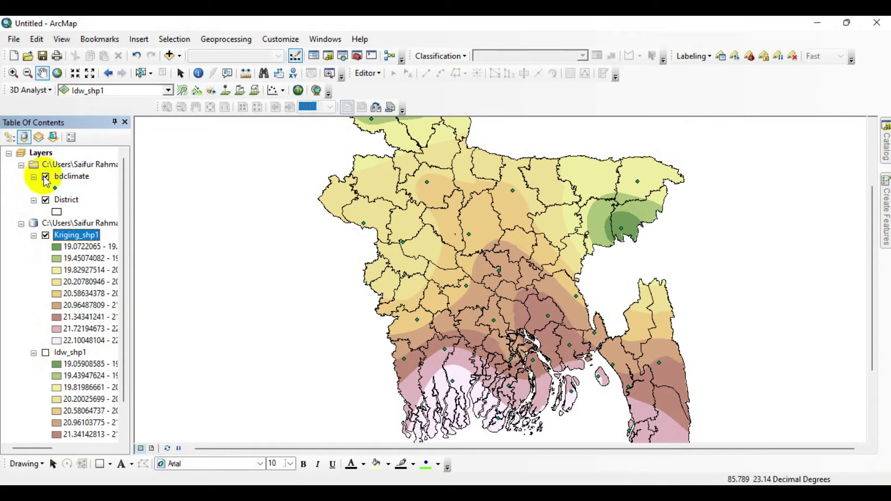
{"action": "left_click", "coordinate": [46, 353]}
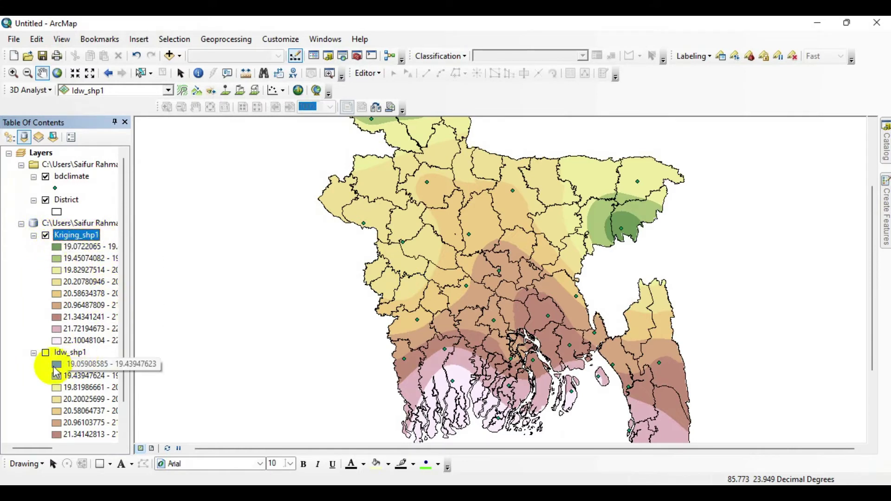
{"action": "left_click", "coordinate": [45, 235]}
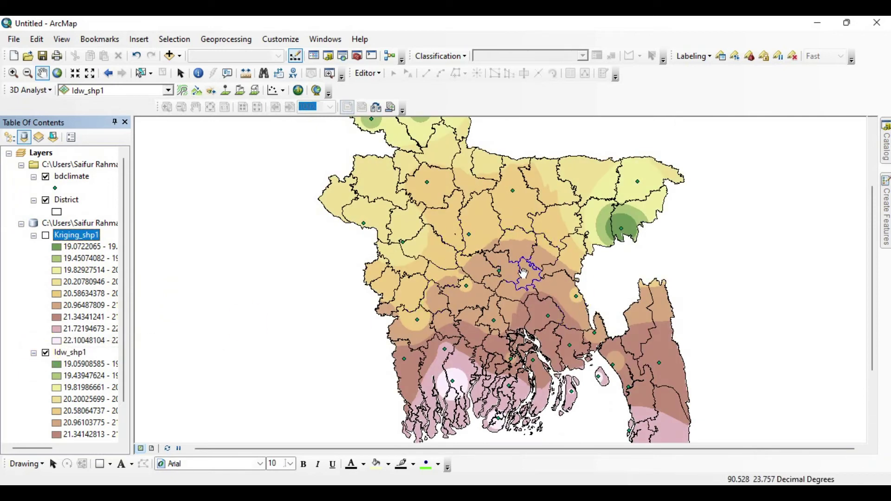
Toggle the visibility of Idw_shp1 and Kriging_shp1 to compare them, leaving both interpolated surfaces switched on
{"action": "left_click", "coordinate": [45, 353]}
{"action": "left_click", "coordinate": [45, 236]}
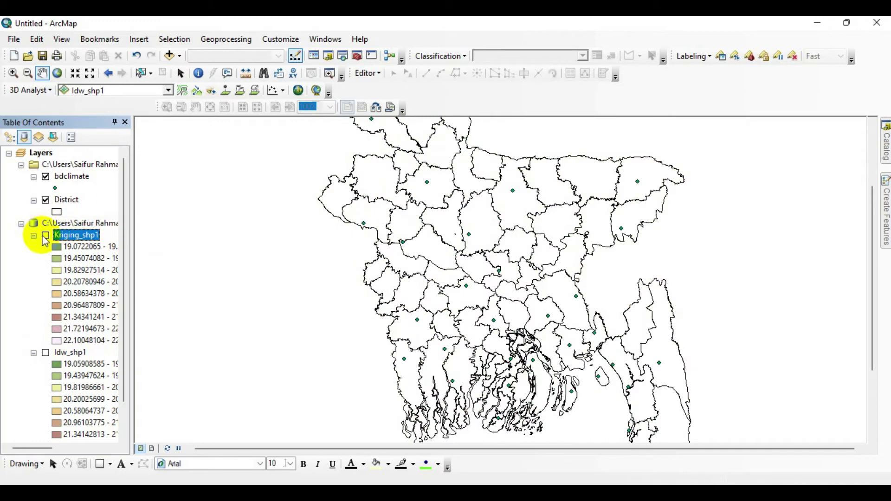
{"action": "left_click", "coordinate": [54, 357]}
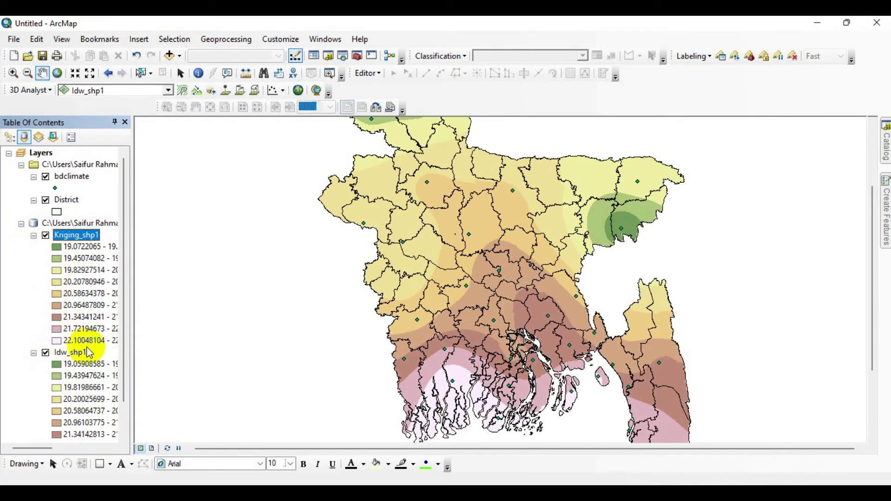
{"action": "left_click", "coordinate": [643, 325]}
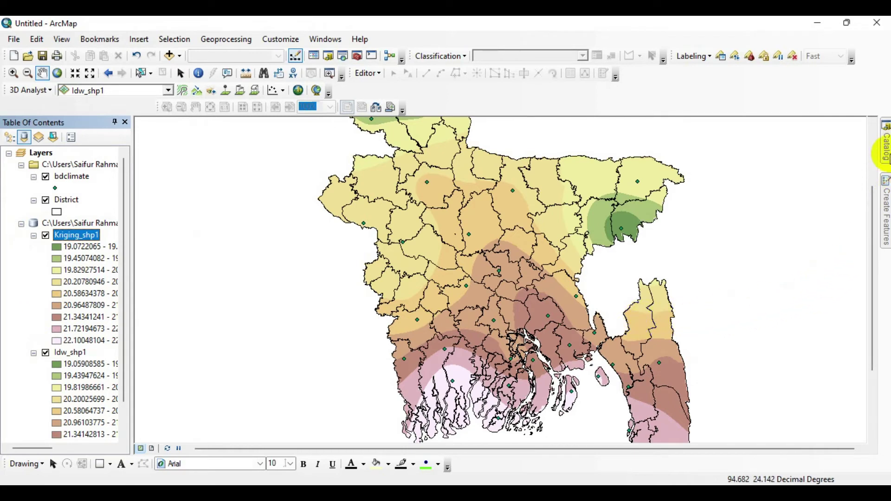
Set up a Spline interpolation with bdclimate as the input point features and Ave_Tmin as the Z value field
{"action": "left_click", "coordinate": [886, 156]}
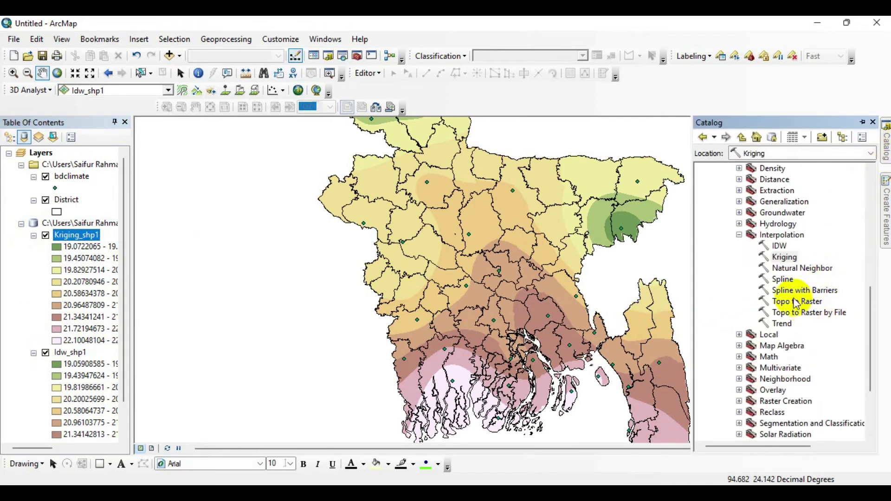
{"action": "double_click", "coordinate": [782, 280]}
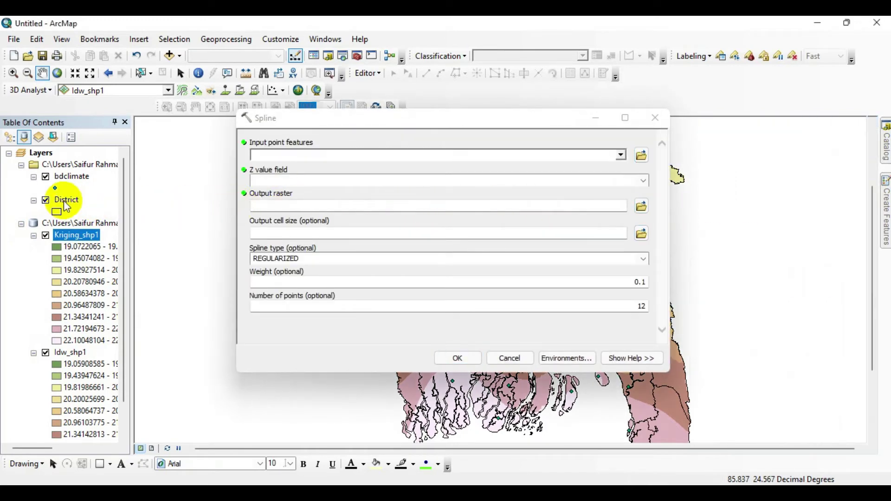
{"action": "left_click_drag", "start_coordinate": [64, 184], "coordinate": [287, 155]}
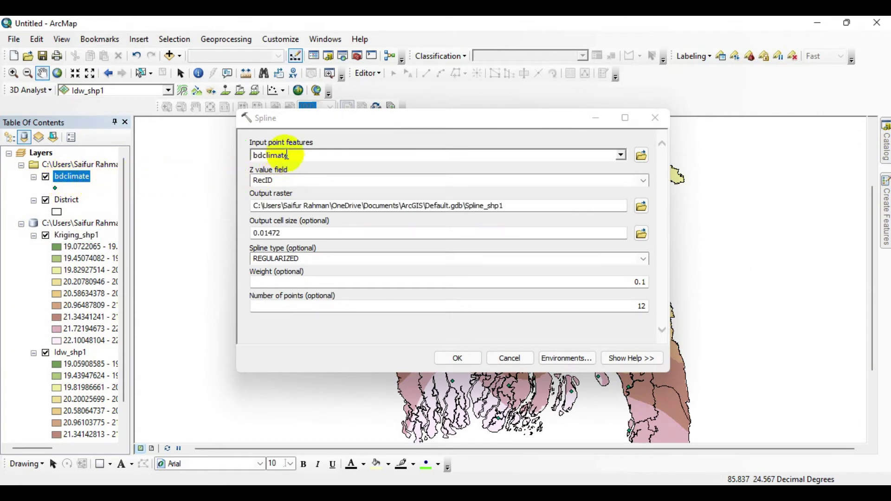
{"action": "left_click", "coordinate": [644, 181]}
{"action": "scroll", "coordinate": [417, 279], "scroll_direction": "down", "scroll_amount": 9}
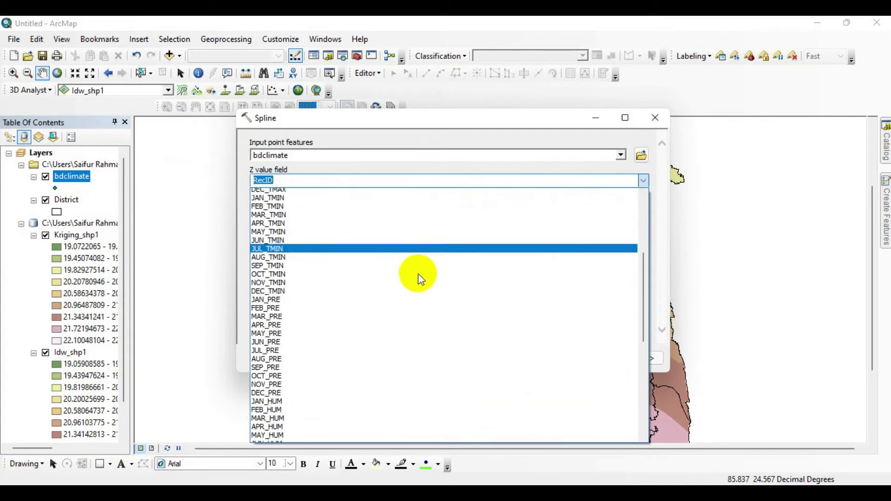
{"action": "scroll", "coordinate": [421, 291], "scroll_direction": "down", "scroll_amount": 7}
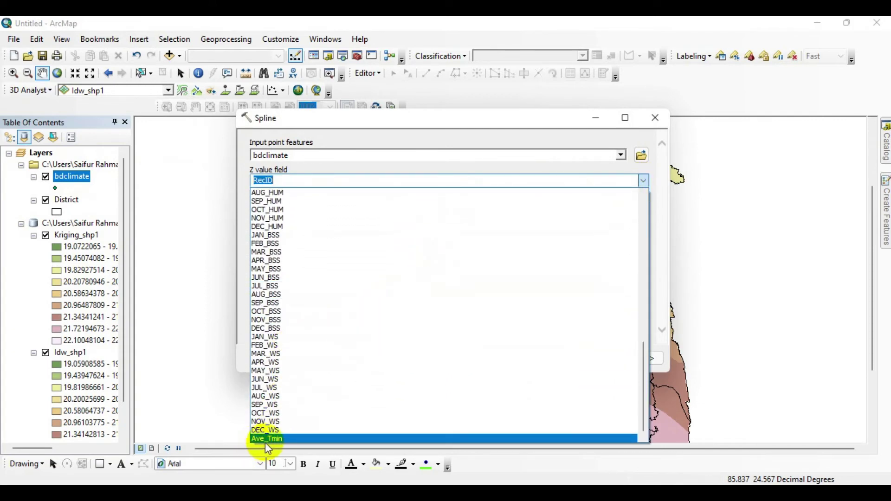
{"action": "left_click", "coordinate": [281, 439]}
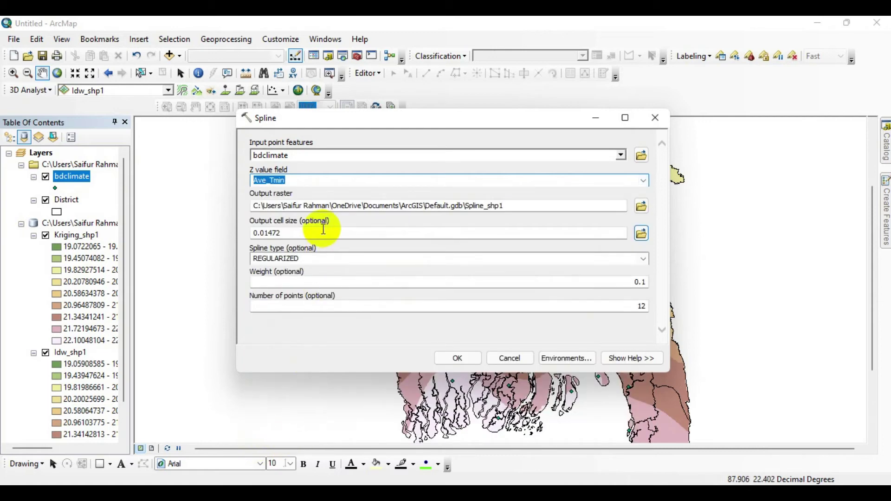
Set the processing extent in the Spline environment settings to Same as layer District
{"action": "left_click_drag", "start_coordinate": [563, 122], "coordinate": [561, 95]}
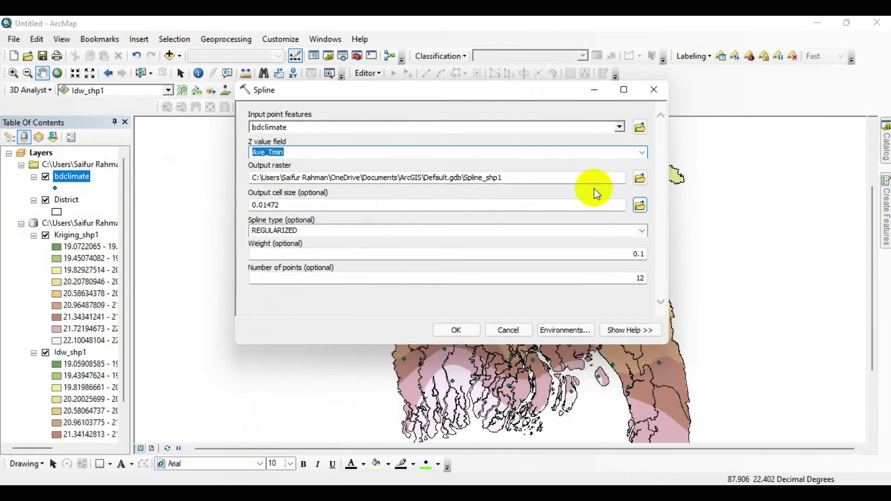
{"action": "left_click", "coordinate": [558, 331]}
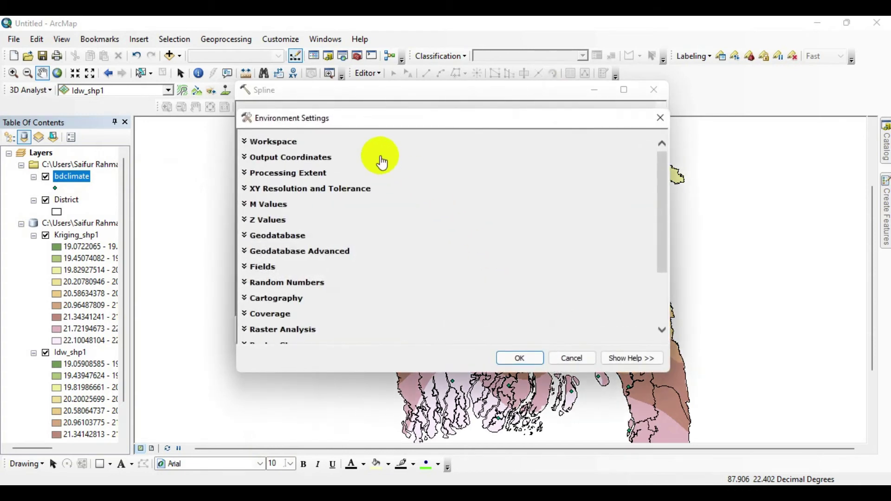
{"action": "left_click", "coordinate": [280, 181]}
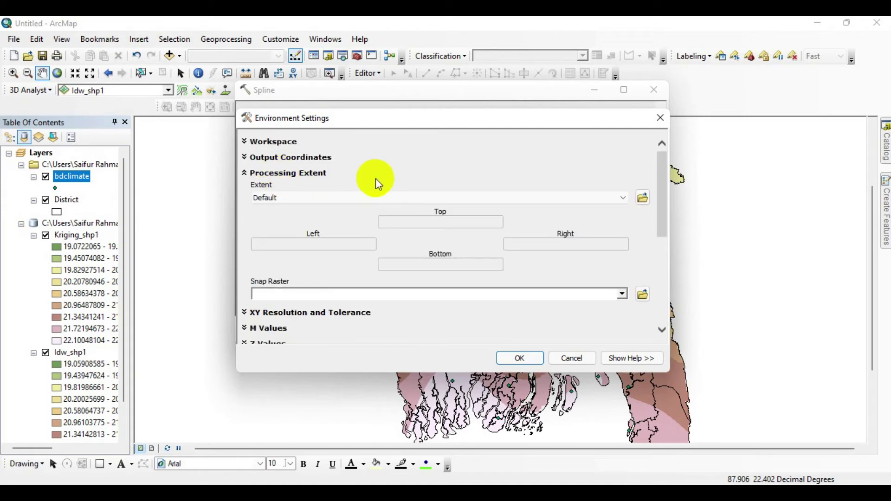
{"action": "scroll", "coordinate": [328, 207], "scroll_direction": "down", "scroll_amount": 2}
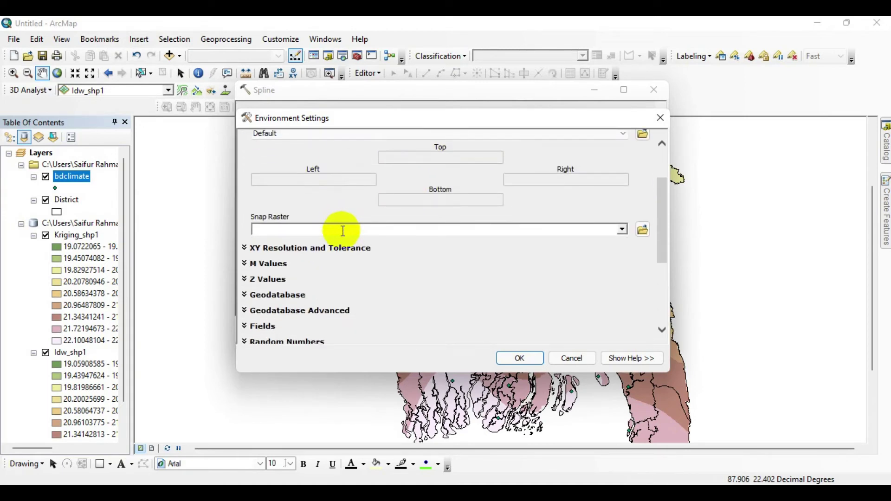
{"action": "scroll", "coordinate": [338, 229], "scroll_direction": "up", "scroll_amount": 1}
{"action": "left_click", "coordinate": [284, 173]}
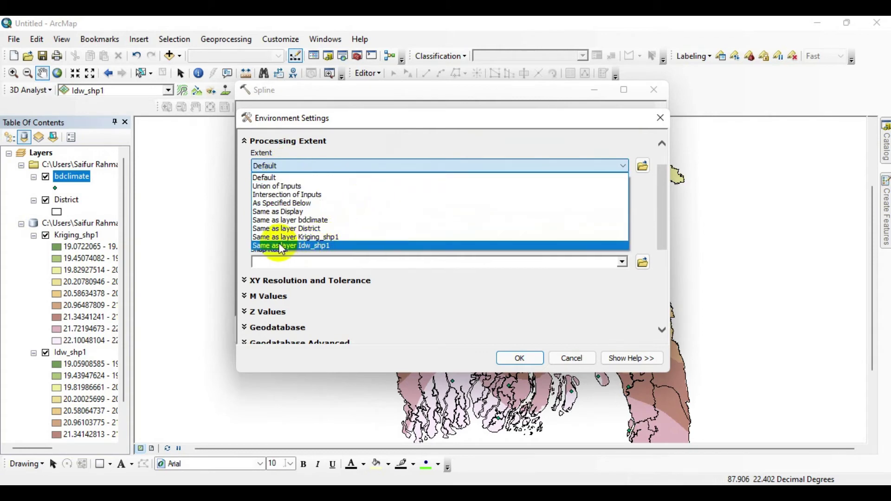
{"action": "left_click", "coordinate": [286, 230]}
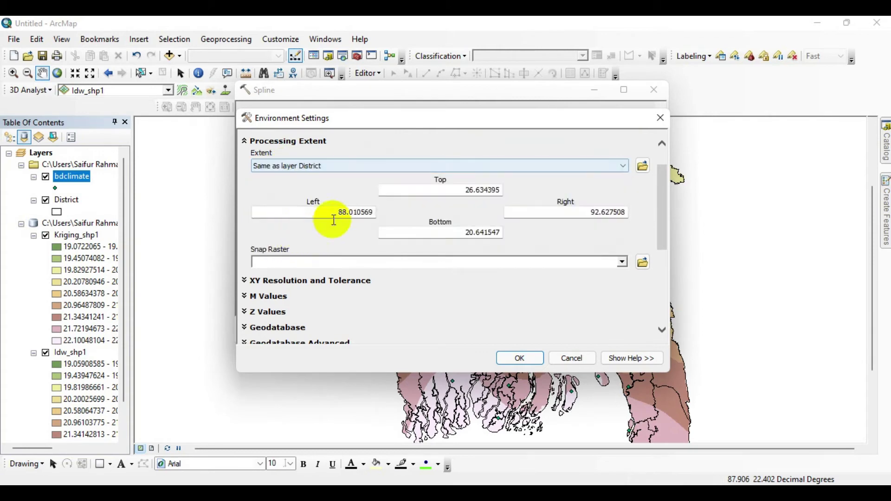
Set the raster analysis mask to the District layer and run the Spline interpolation with output raster Spline_shp1
{"action": "scroll", "coordinate": [423, 223], "scroll_direction": "down", "scroll_amount": 5}
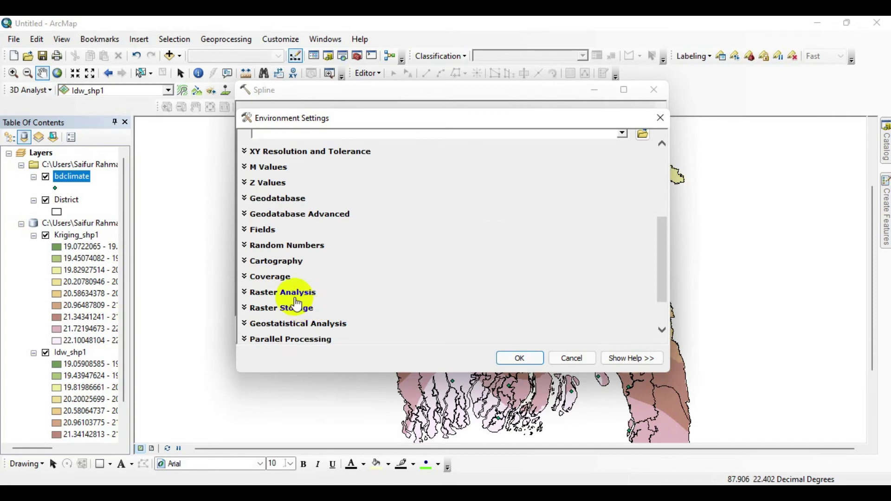
{"action": "left_click", "coordinate": [278, 298]}
{"action": "scroll", "coordinate": [372, 240], "scroll_direction": "down", "scroll_amount": 3}
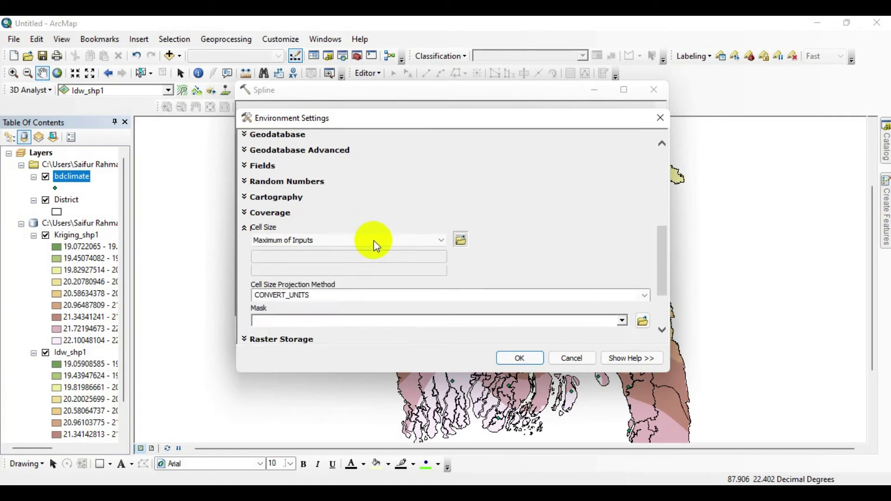
{"action": "left_click", "coordinate": [622, 288]}
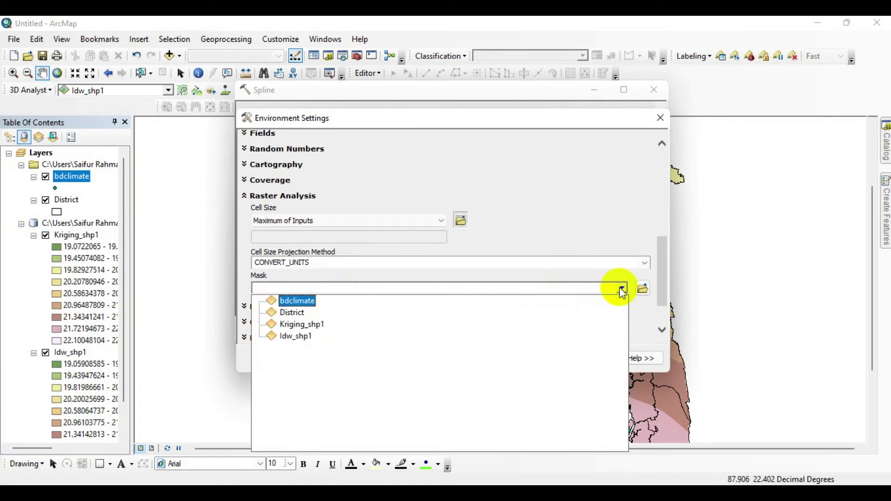
{"action": "left_click", "coordinate": [289, 313]}
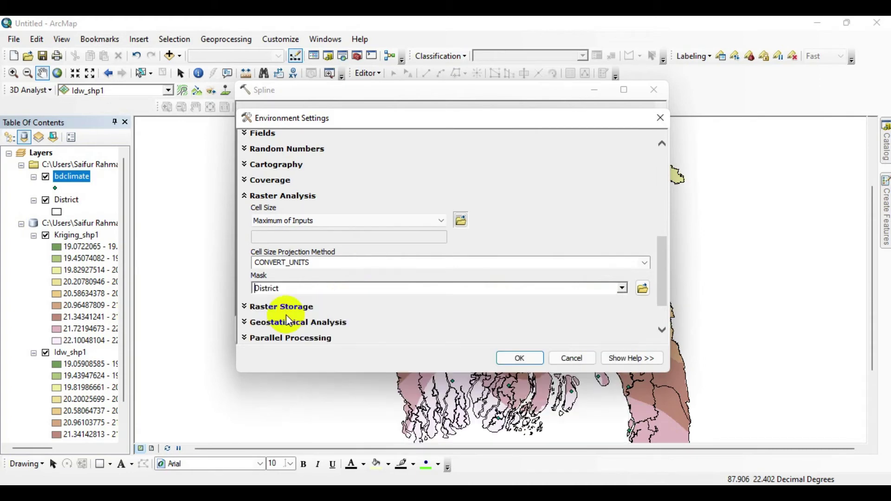
{"action": "left_click", "coordinate": [511, 363]}
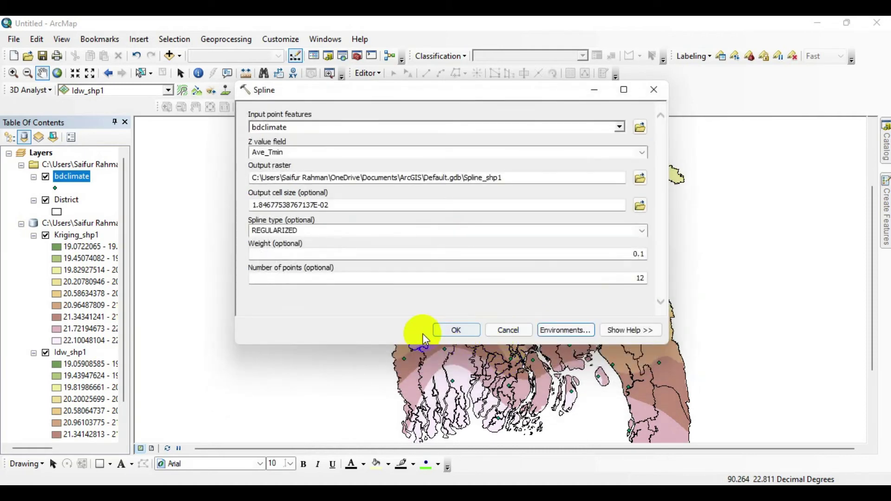
{"action": "left_click", "coordinate": [452, 329]}
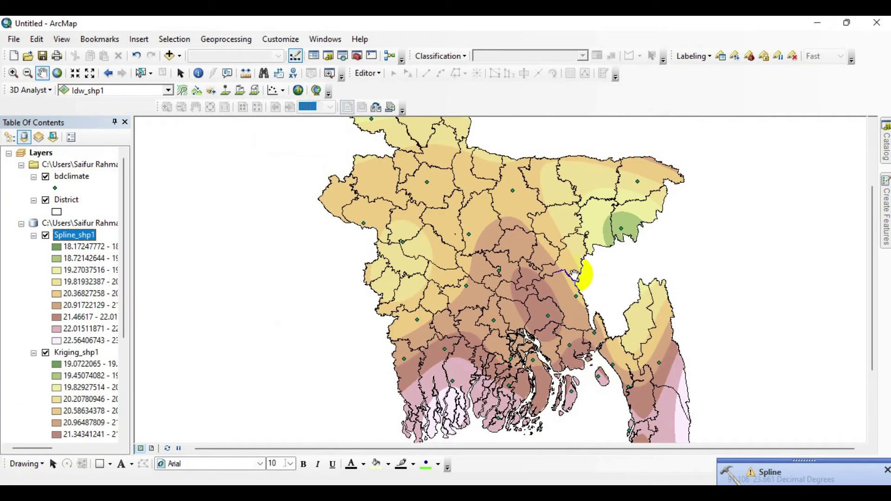
Hide the Kriging_shp1 and Idw_shp1 layers, leaving only the Spline surface displayed under the district boundaries
{"action": "scroll", "coordinate": [76, 315], "scroll_direction": "down", "scroll_amount": 3}
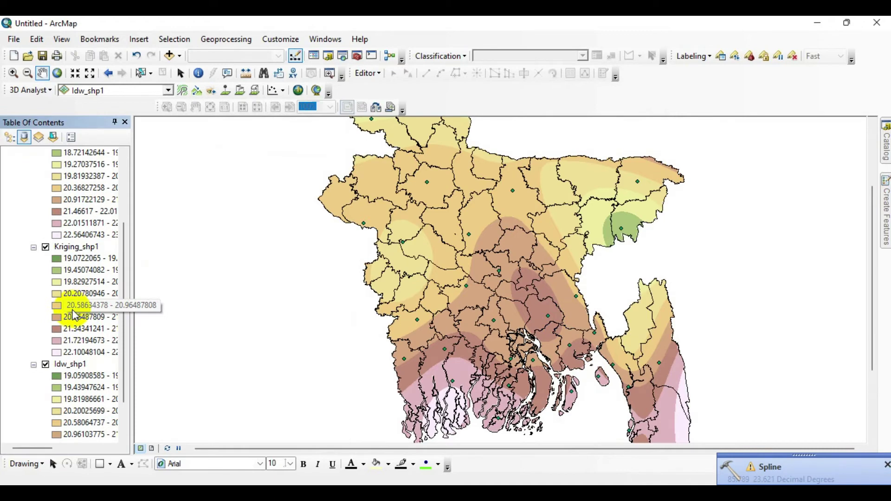
{"action": "left_click", "coordinate": [46, 248]}
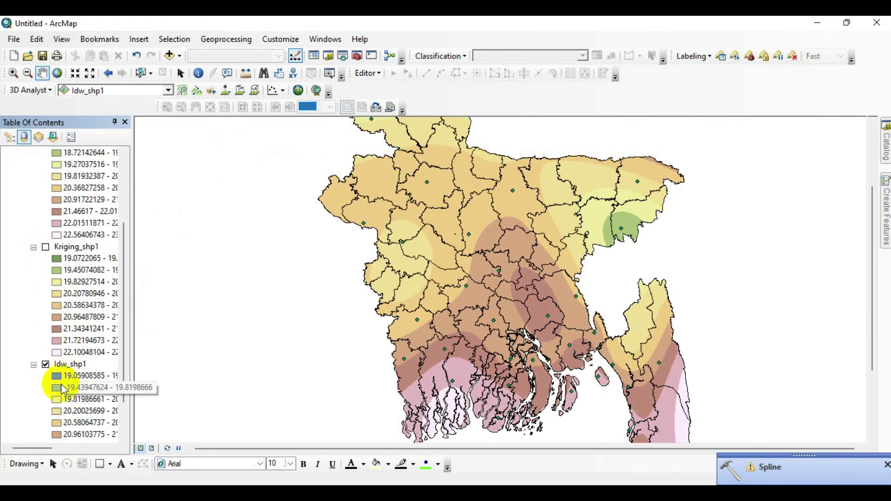
{"action": "left_click", "coordinate": [46, 364]}
{"action": "scroll", "coordinate": [69, 255], "scroll_direction": "up", "scroll_amount": 2}
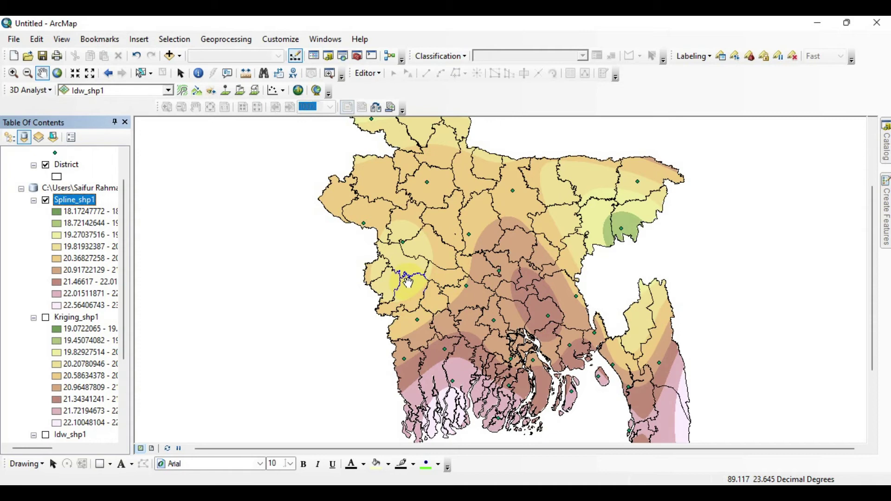
{"action": "left_click_drag", "start_coordinate": [409, 287], "coordinate": [419, 236]}
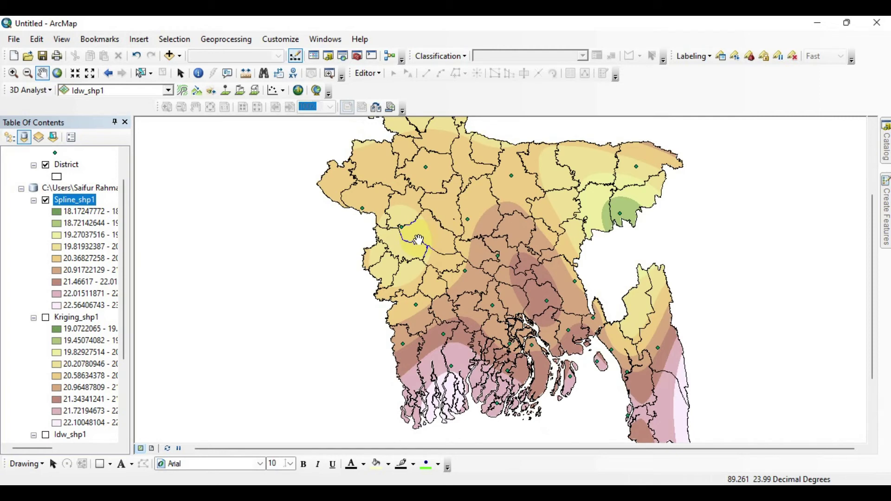
{"action": "left_click_drag", "start_coordinate": [414, 240], "coordinate": [366, 249]}
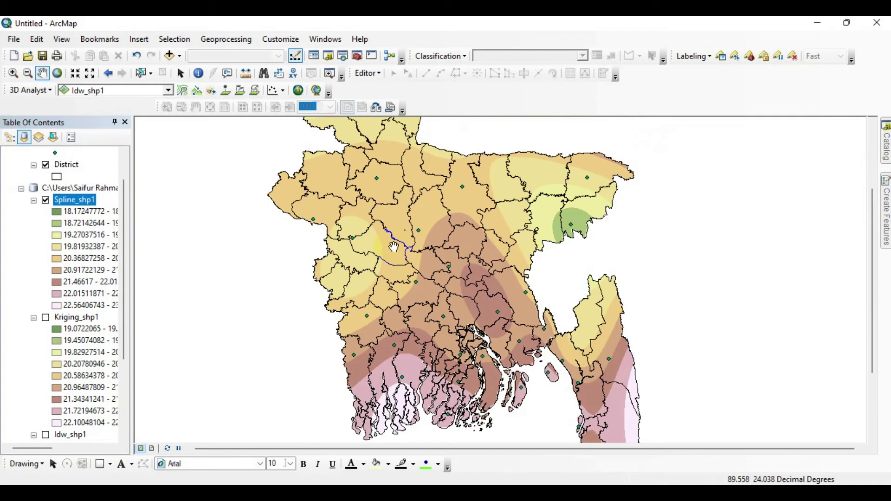
{"action": "left_click_drag", "start_coordinate": [396, 247], "coordinate": [414, 241]}
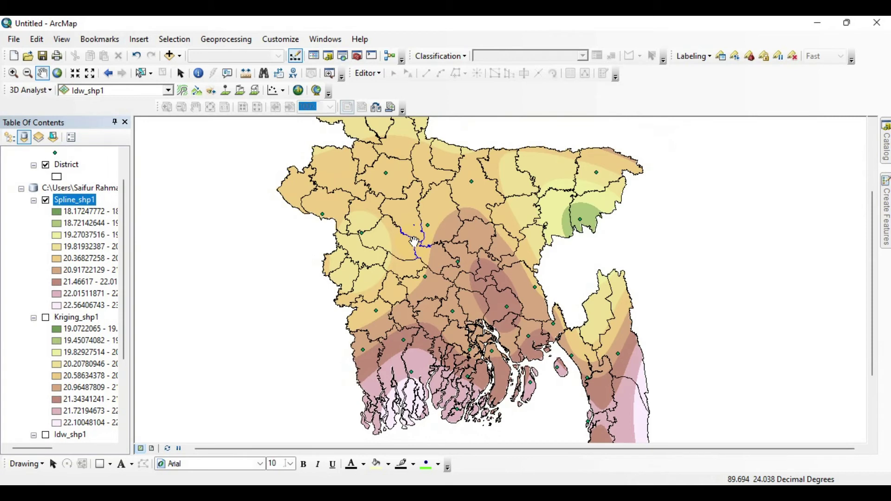
{"action": "left_click_drag", "start_coordinate": [415, 241], "coordinate": [397, 219]}
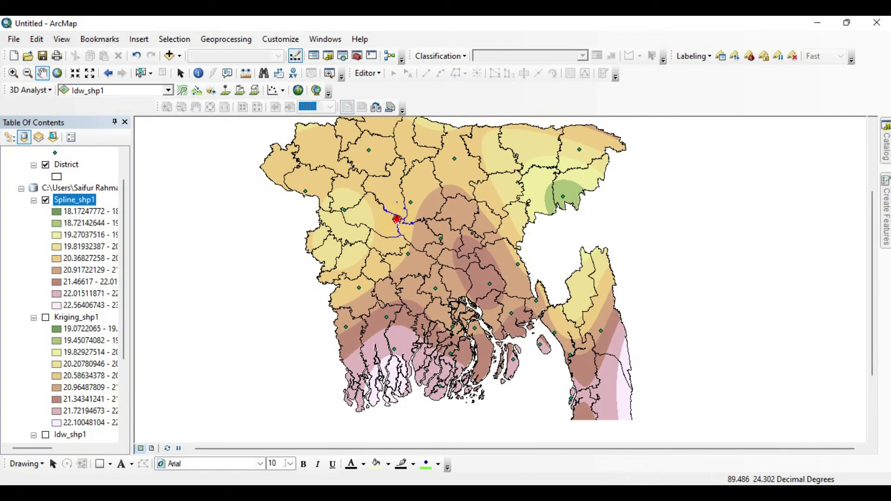
{"action": "left_click_drag", "start_coordinate": [397, 219], "coordinate": [397, 221]}
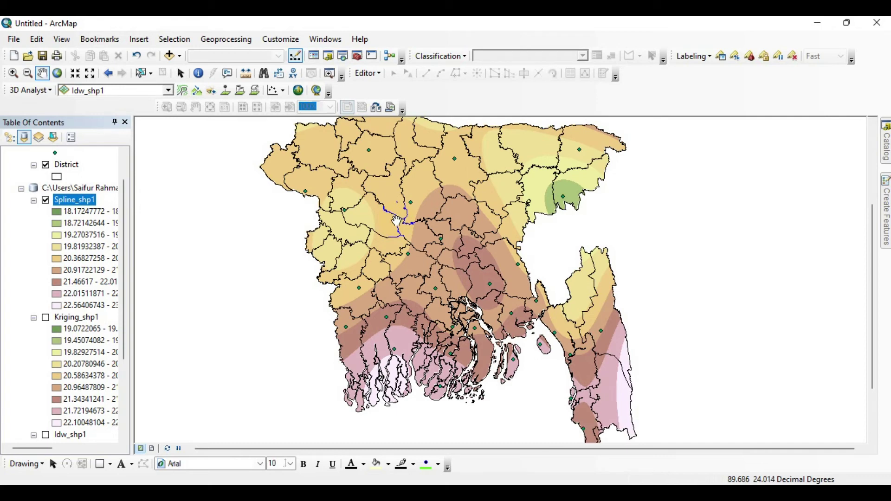
{"action": "left_click_drag", "start_coordinate": [394, 222], "coordinate": [469, 251]}
Turn on the Kriging_shp1 layer and restyle its classified symbology with the color ramp running from pale cyan through green and brown to white
{"action": "scroll", "coordinate": [53, 325], "scroll_direction": "down", "scroll_amount": 2}
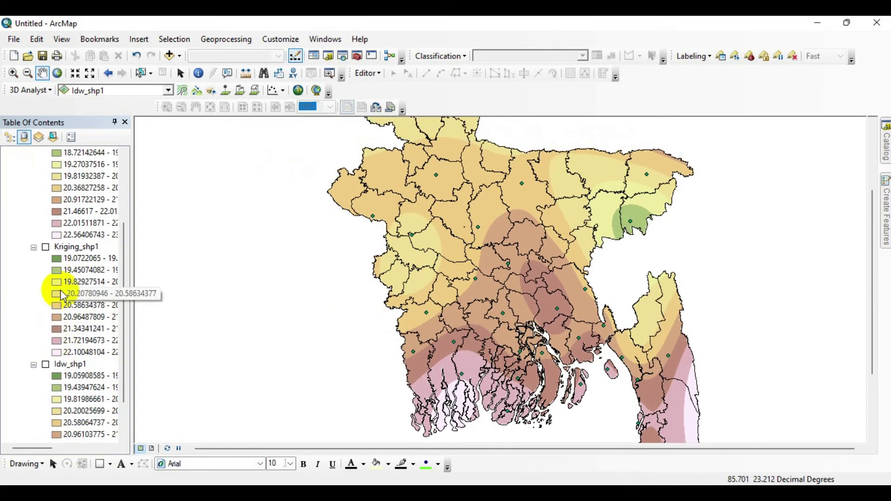
{"action": "left_click", "coordinate": [46, 247]}
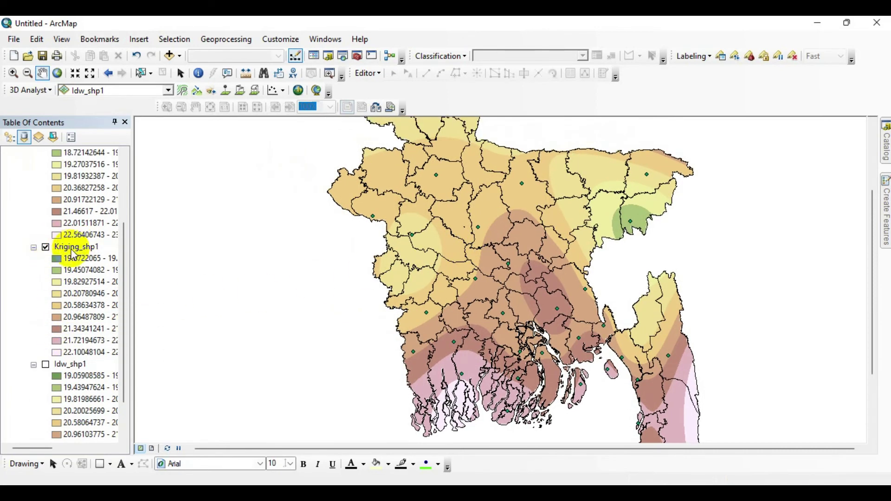
{"action": "left_click", "coordinate": [71, 250]}
{"action": "right_click", "coordinate": [71, 251]}
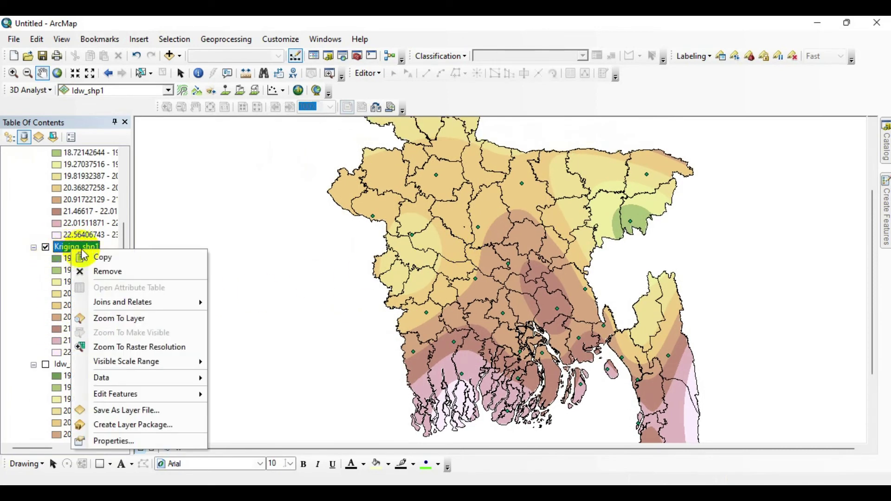
{"action": "left_click", "coordinate": [138, 440]}
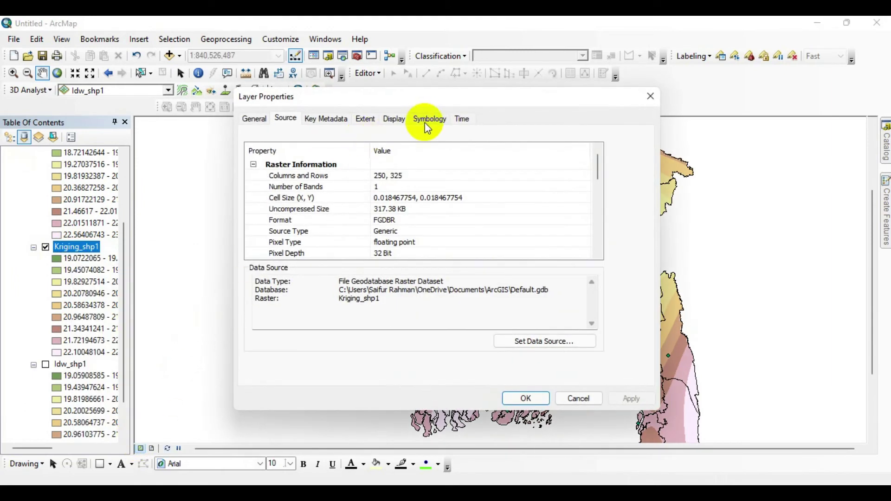
{"action": "left_click", "coordinate": [428, 120]}
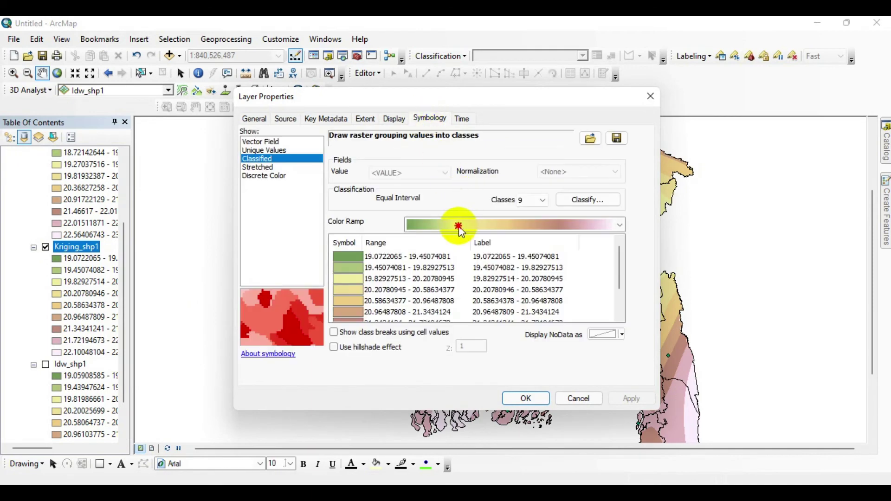
{"action": "left_click", "coordinate": [457, 223]}
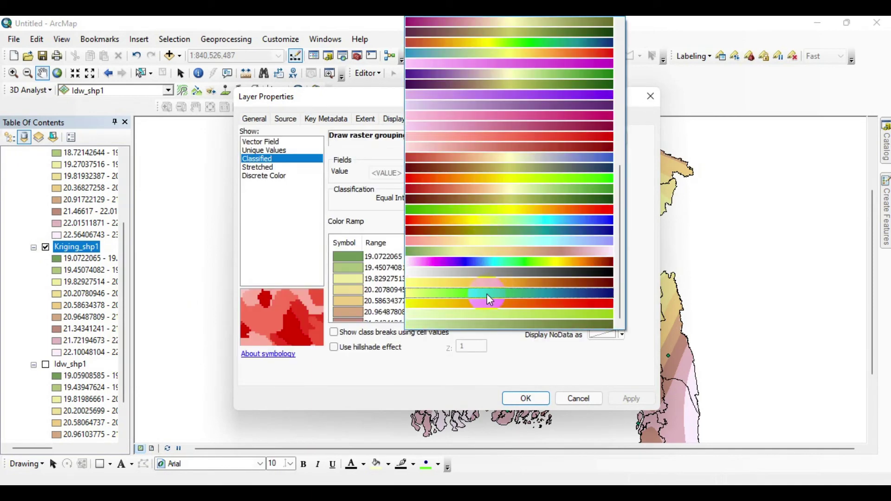
{"action": "scroll", "coordinate": [490, 302], "scroll_direction": "up", "scroll_amount": 9}
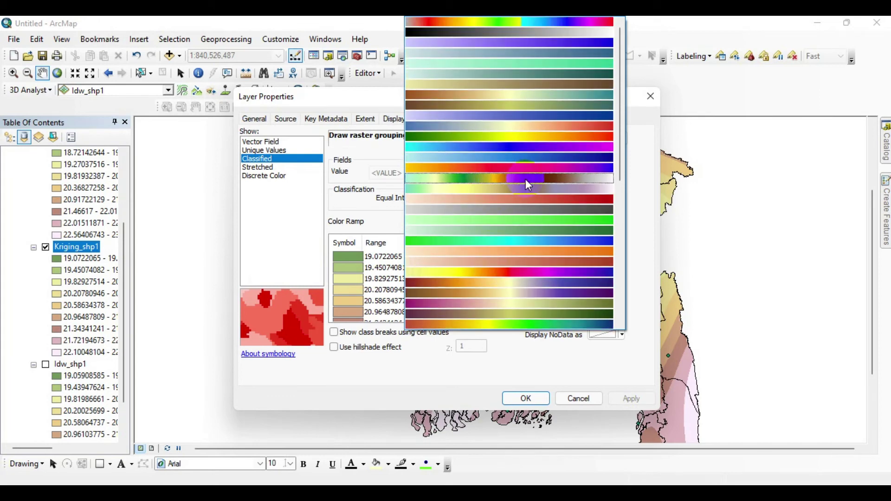
{"action": "left_click", "coordinate": [501, 180]}
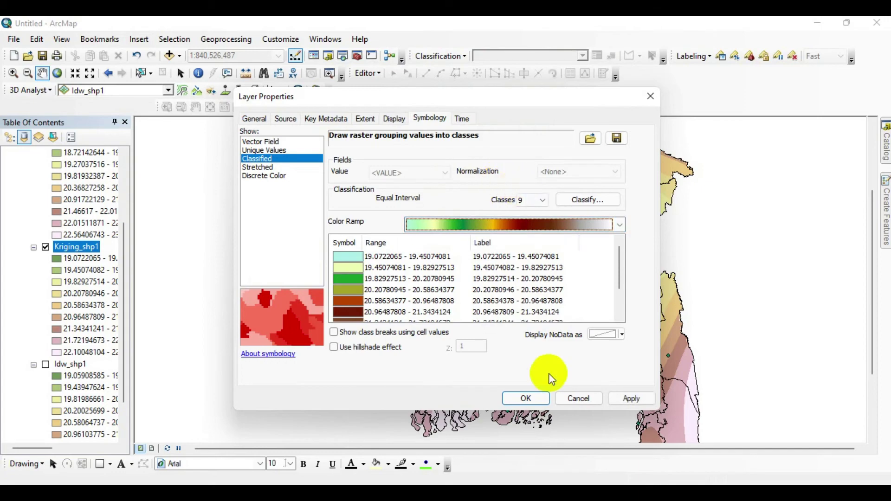
{"action": "left_click", "coordinate": [519, 398]}
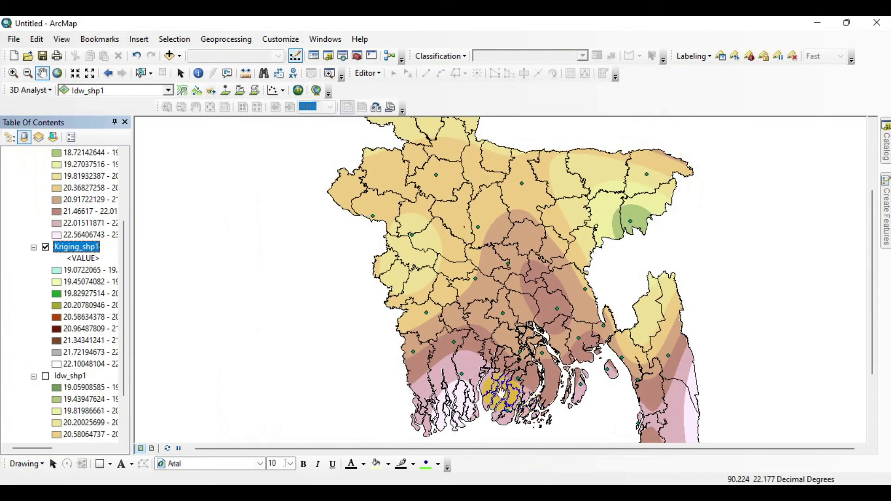
Hide the Spline_shp1 layer and turn on the Idw_shp1 layer beneath the restyled Kriging surface
{"action": "scroll", "coordinate": [72, 421], "scroll_direction": "up", "scroll_amount": 3}
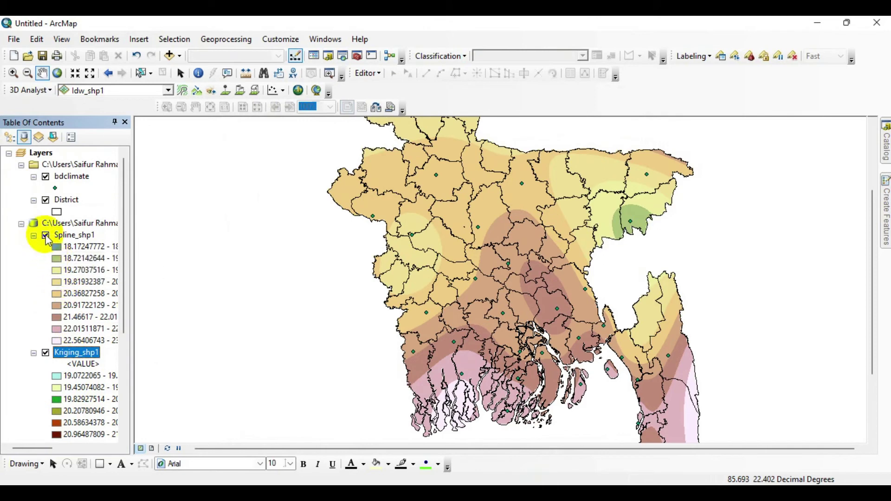
{"action": "left_click", "coordinate": [45, 235]}
{"action": "scroll", "coordinate": [80, 295], "scroll_direction": "down", "scroll_amount": 5}
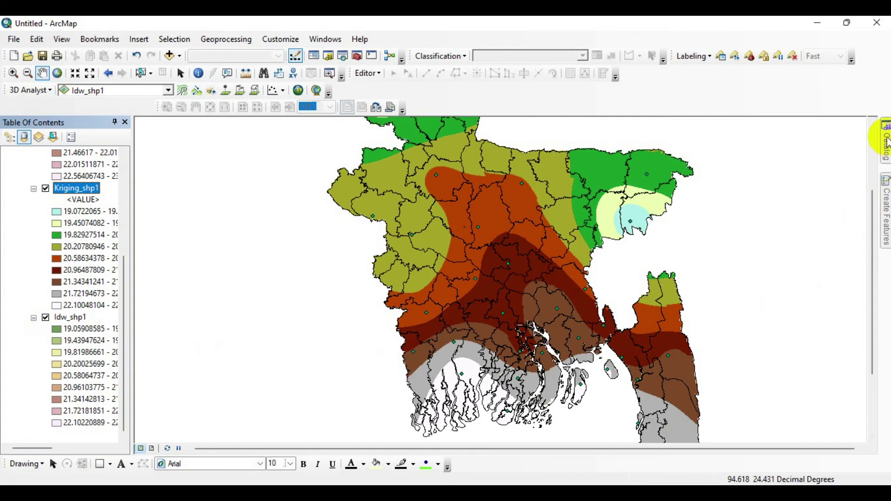
Enter the expression "Kriging_shp1" - "Idw_shp1" in the Raster Calculator from the Map Algebra toolset
{"action": "mouse_move", "coordinate": [885, 140]}
{"action": "scroll", "coordinate": [821, 297], "scroll_direction": "down", "scroll_amount": 2}
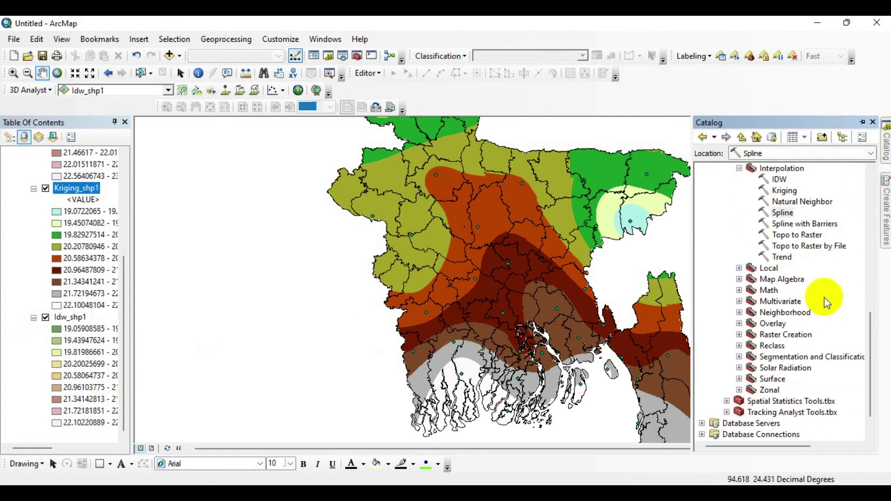
{"action": "left_click", "coordinate": [739, 279]}
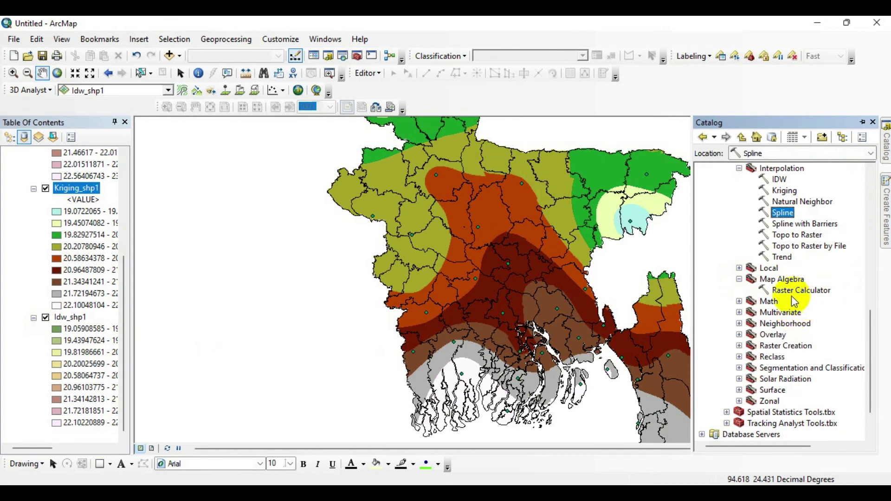
{"action": "double_click", "coordinate": [805, 296]}
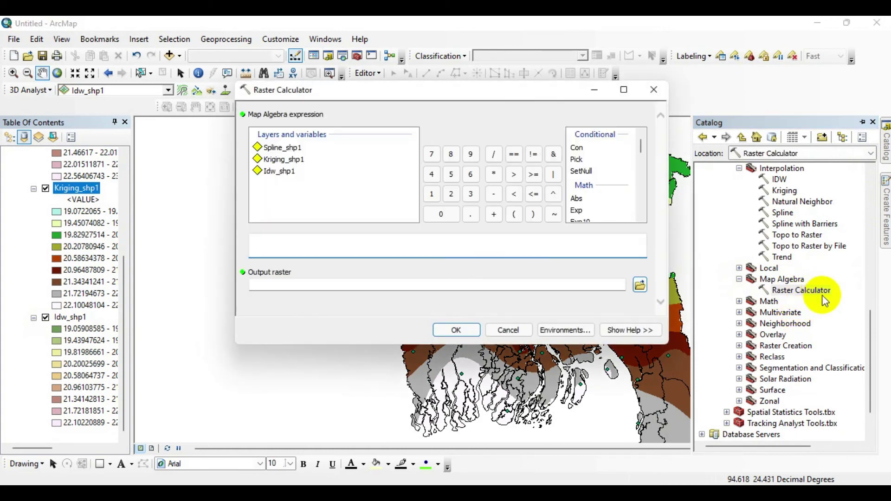
{"action": "left_click_drag", "start_coordinate": [338, 93], "coordinate": [376, 97]}
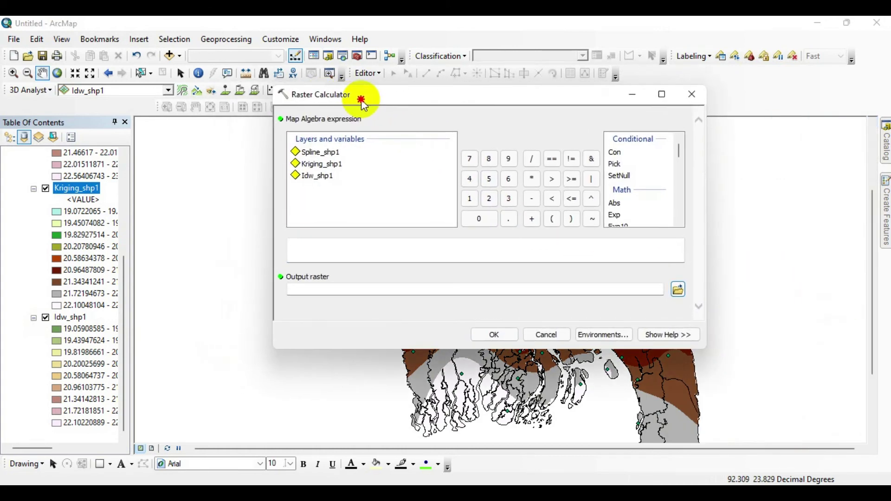
{"action": "double_click", "coordinate": [323, 166]}
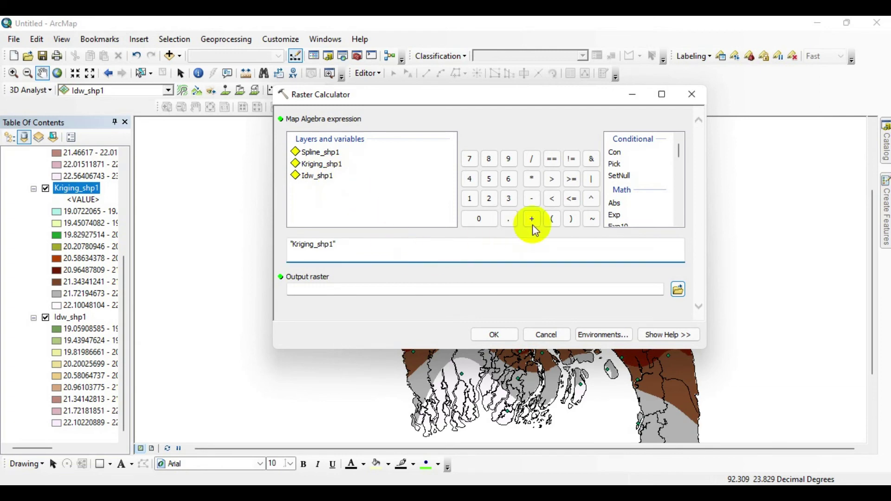
{"action": "left_click", "coordinate": [532, 198]}
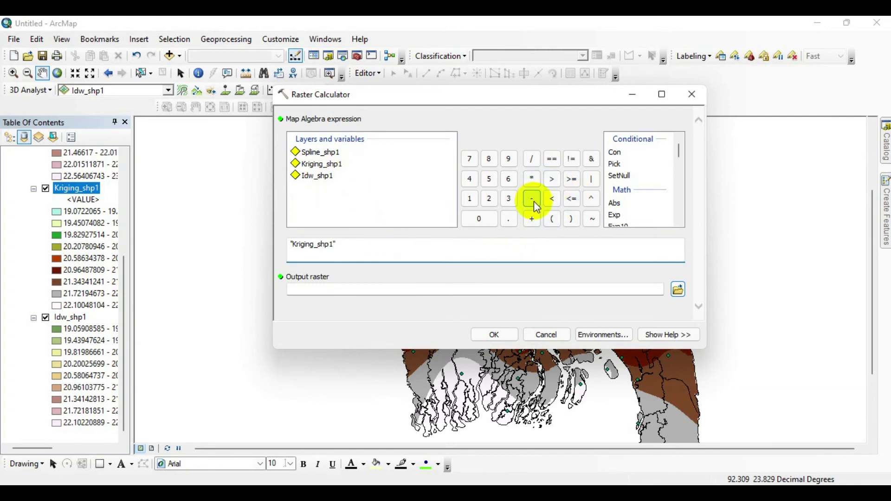
{"action": "double_click", "coordinate": [320, 176]}
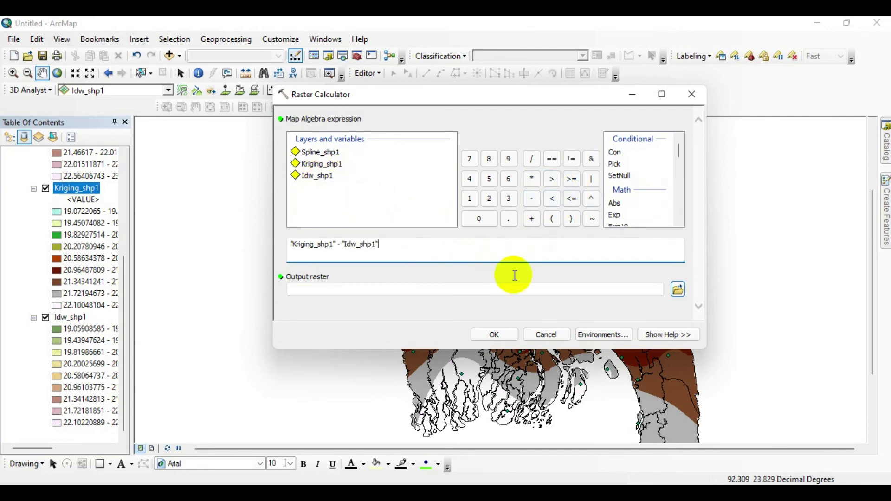
Run the raster calculation with kriging_shp2 in the default geodatabase as the output raster
{"action": "left_click", "coordinate": [514, 290]}
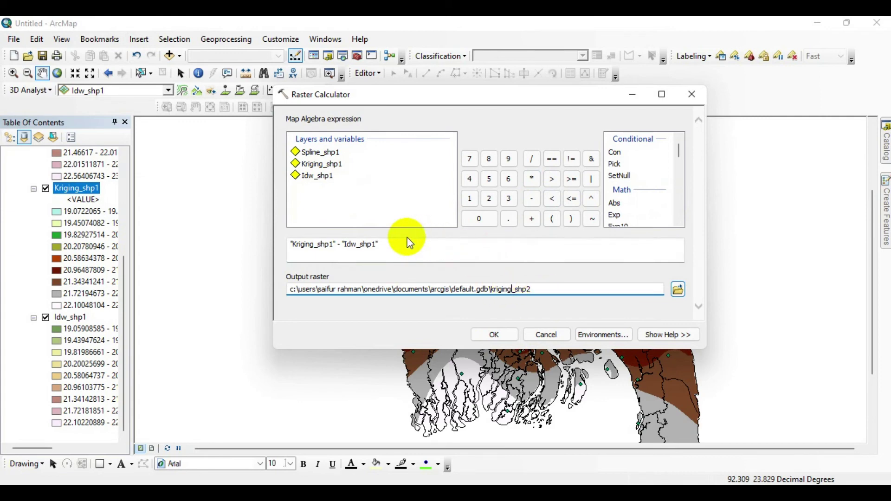
{"action": "left_click_drag", "start_coordinate": [364, 105], "coordinate": [277, 88]}
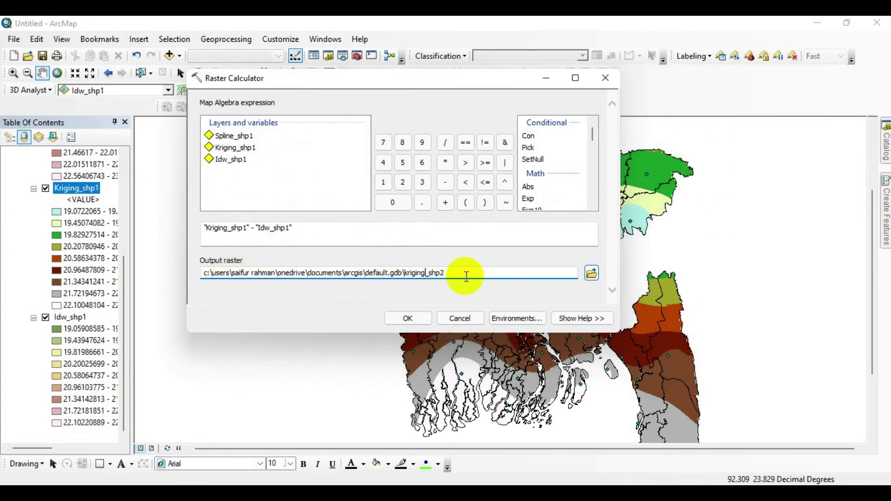
{"action": "left_click_drag", "start_coordinate": [373, 81], "coordinate": [433, 116]}
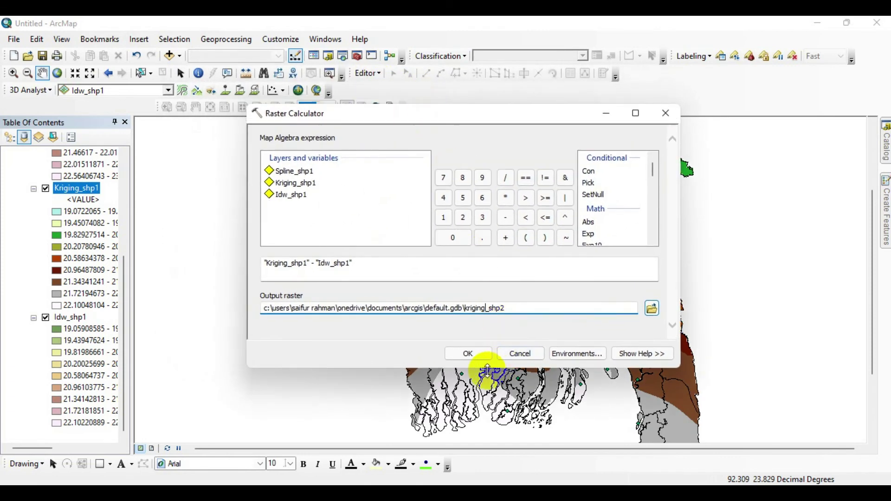
{"action": "left_click", "coordinate": [468, 354]}
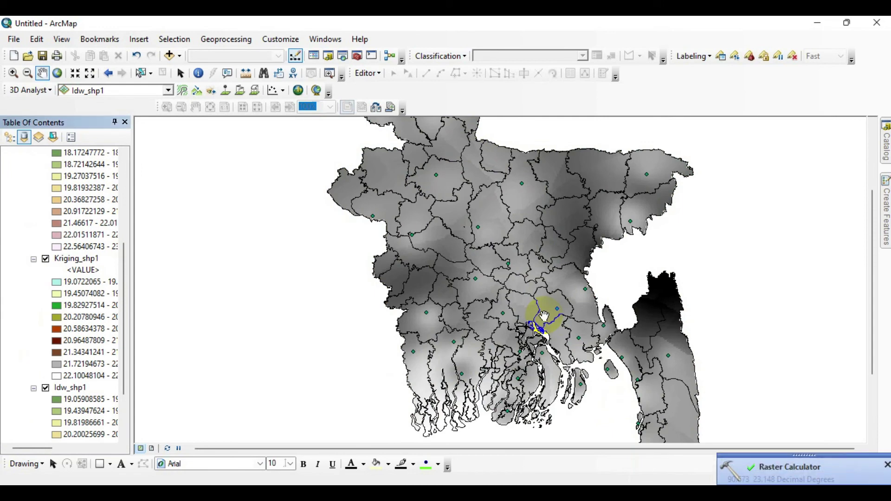
Hide the Kriging_shp1 and Idw_shp1 layers, leaving only the kriging_shp2 difference raster displayed under the district boundaries
{"action": "scroll", "coordinate": [19, 265], "scroll_direction": "up", "scroll_amount": 3}
{"action": "left_click", "coordinate": [45, 249]}
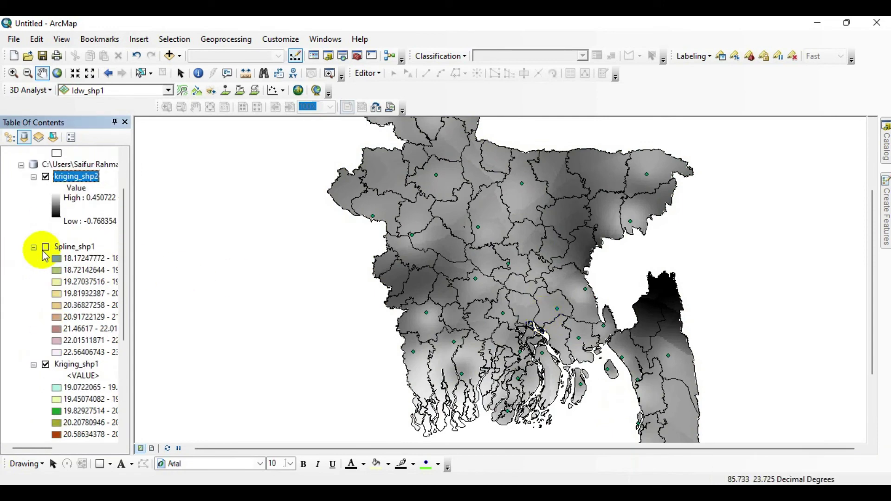
{"action": "scroll", "coordinate": [45, 255], "scroll_direction": "down", "scroll_amount": 3}
{"action": "left_click", "coordinate": [46, 224]}
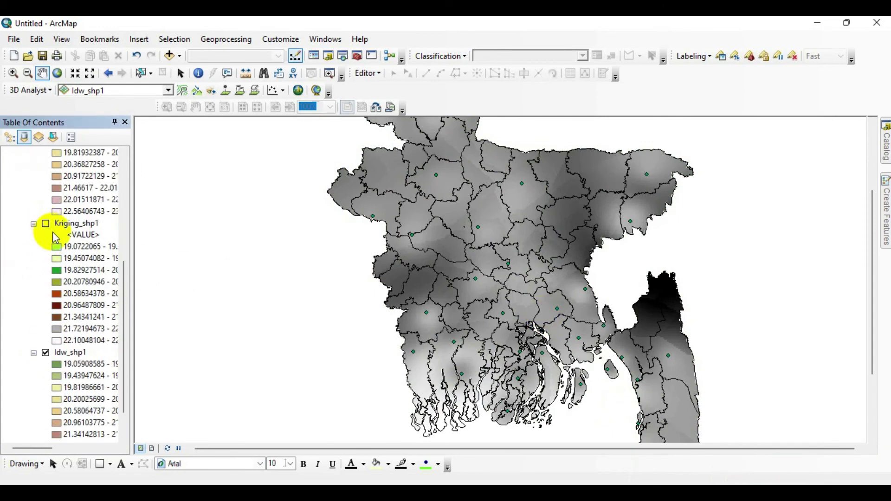
{"action": "left_click", "coordinate": [45, 352]}
{"action": "scroll", "coordinate": [48, 342], "scroll_direction": "down", "scroll_amount": 1}
{"action": "scroll", "coordinate": [65, 353], "scroll_direction": "up", "scroll_amount": 6}
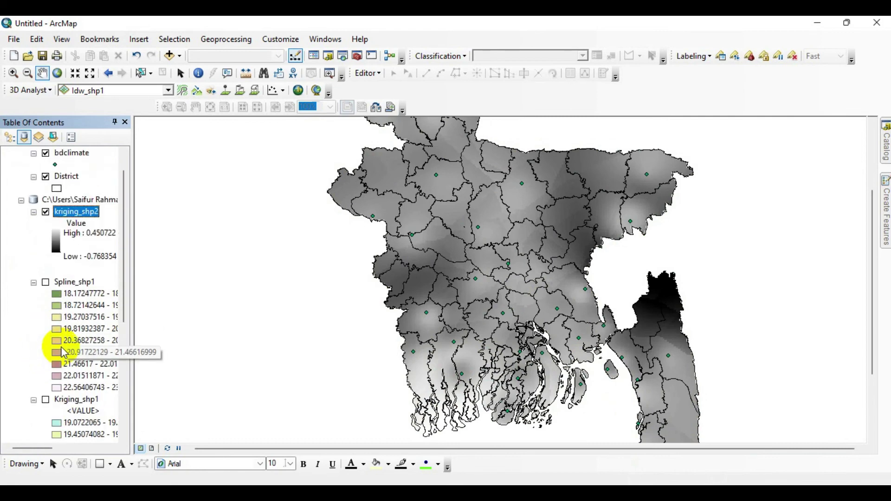
Reverse the grayscale ramp of kriging_shp2 so that high values are drawn black and low values white
{"action": "scroll", "coordinate": [65, 353], "scroll_direction": "up", "scroll_amount": 1}
{"action": "left_click", "coordinate": [57, 269]}
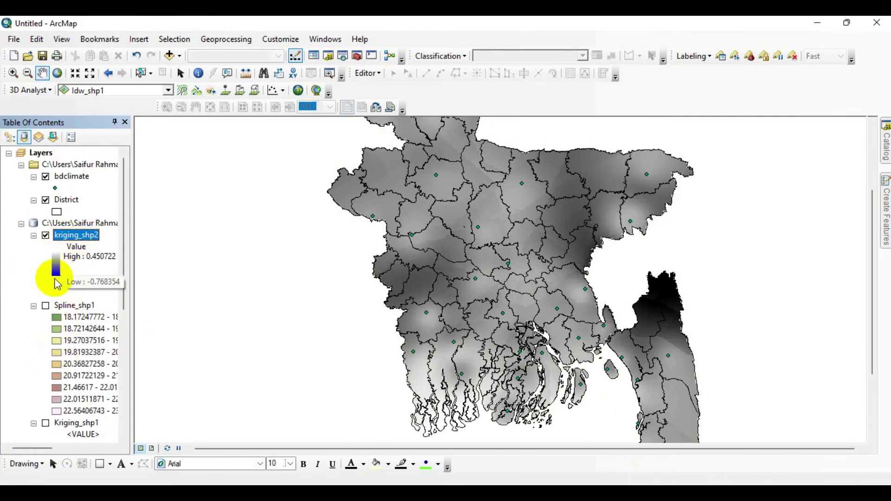
{"action": "left_click", "coordinate": [458, 279]}
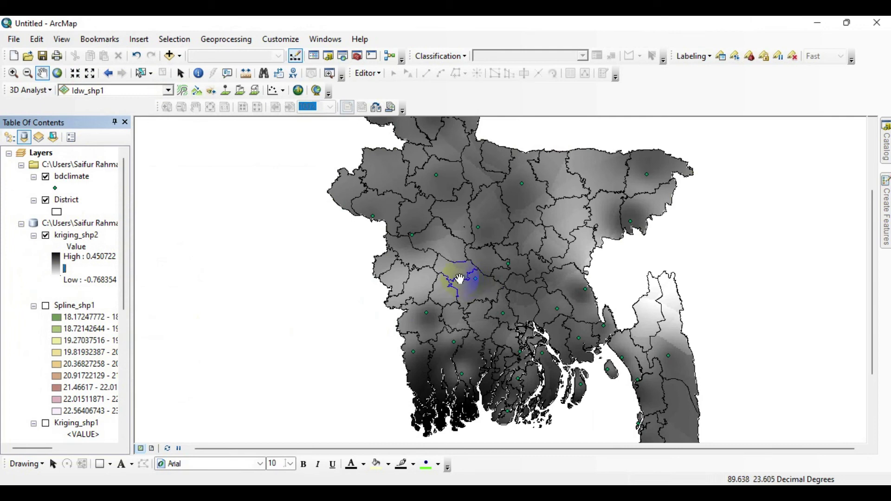
{"action": "left_click", "coordinate": [513, 271]}
{"action": "mouse_move", "coordinate": [473, 299]}
{"action": "left_mouse_down"}
{"action": "mouse_move", "coordinate": [477, 306]}
{"action": "mouse_move", "coordinate": [488, 297]}
{"action": "left_mouse_up"}
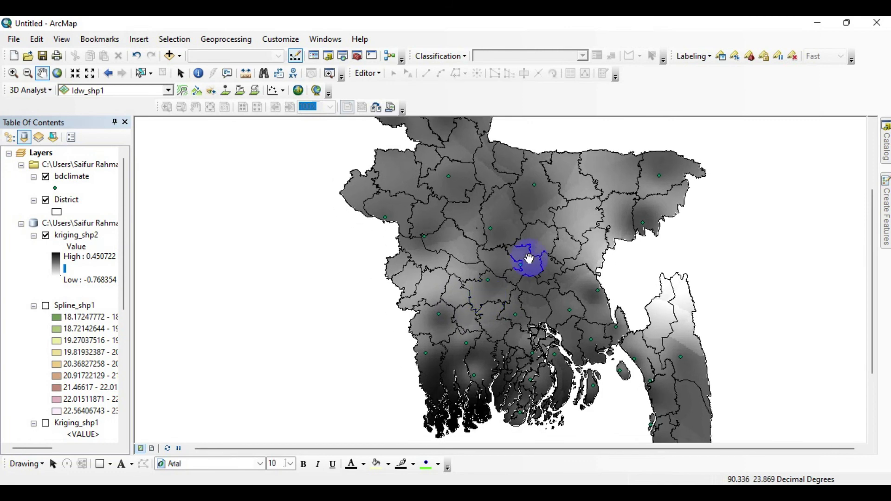
{"action": "left_click_drag", "start_coordinate": [530, 258], "coordinate": [526, 258]}
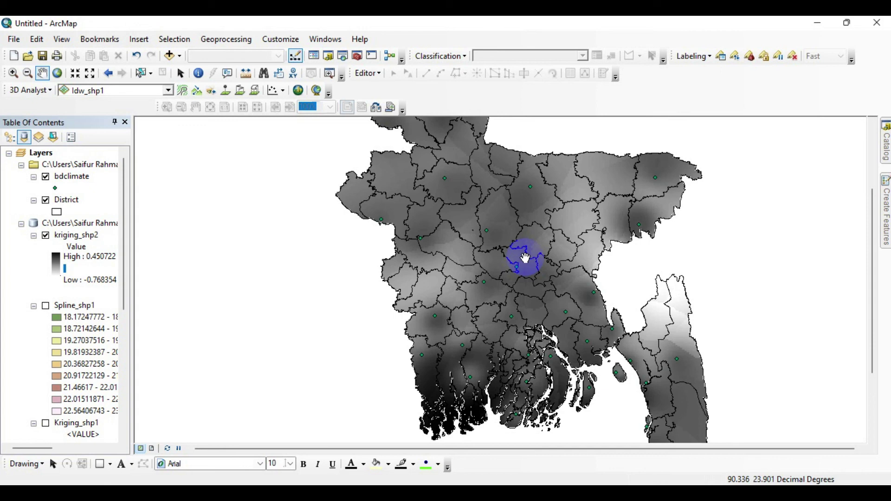
{"action": "left_click_drag", "start_coordinate": [525, 258], "coordinate": [531, 258]}
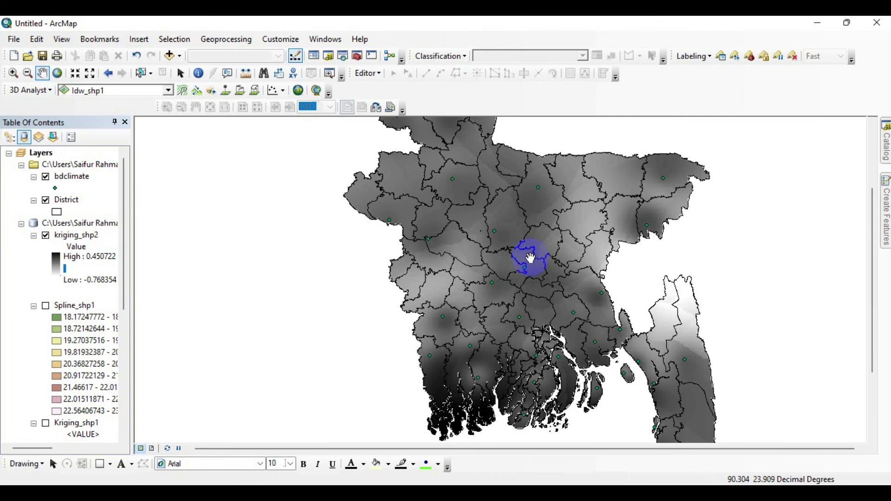
{"action": "left_click_drag", "start_coordinate": [529, 258], "coordinate": [533, 262]}
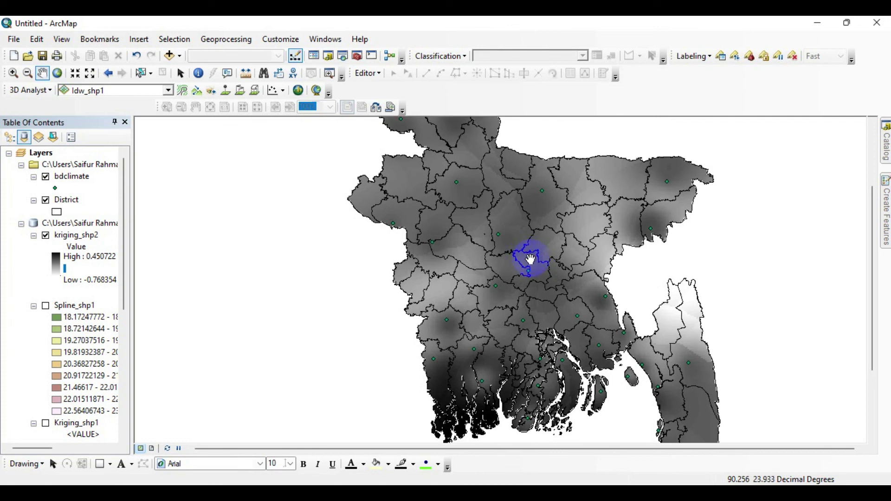
{"action": "left_click_drag", "start_coordinate": [529, 258], "coordinate": [527, 245]}
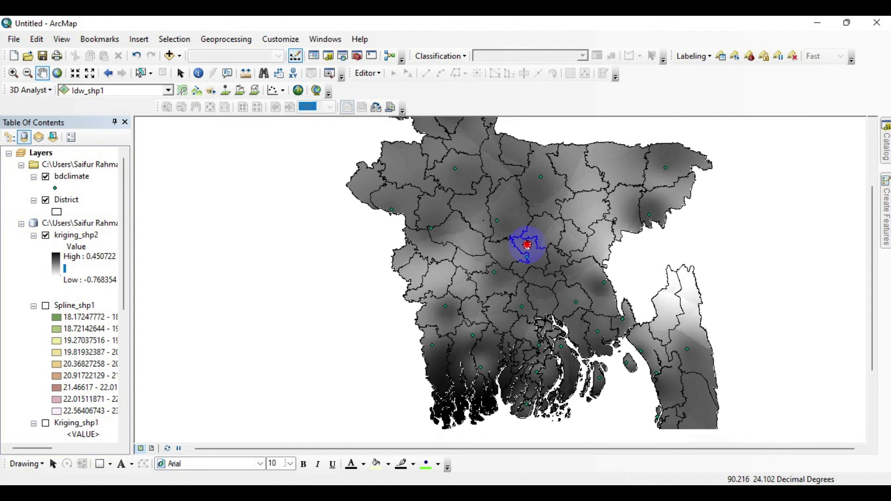